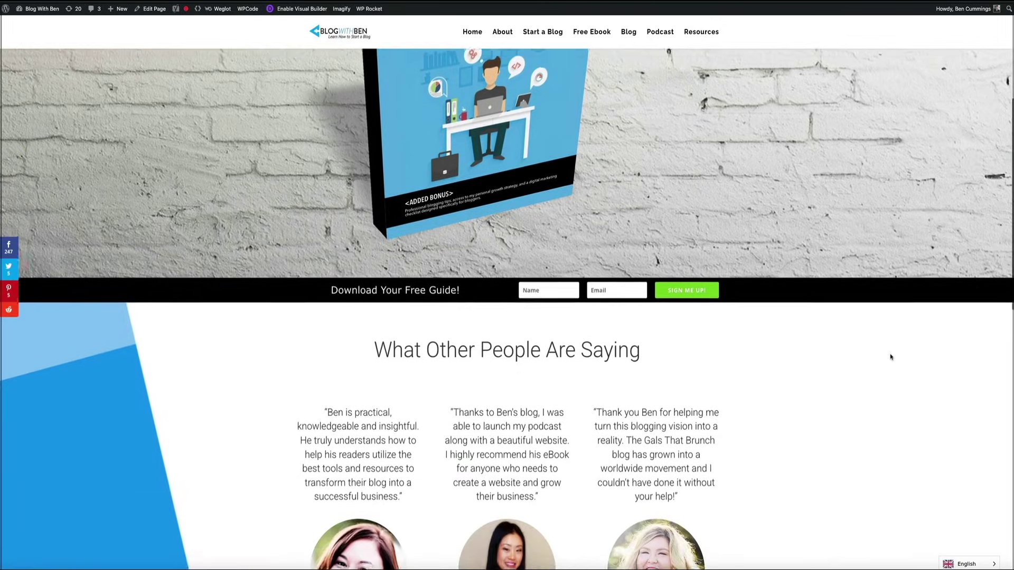
- Enter an e-mail address in the Start Making Money form and submit it for the FREE DOWNLOAD
scroll(891, 357, "down", 4)
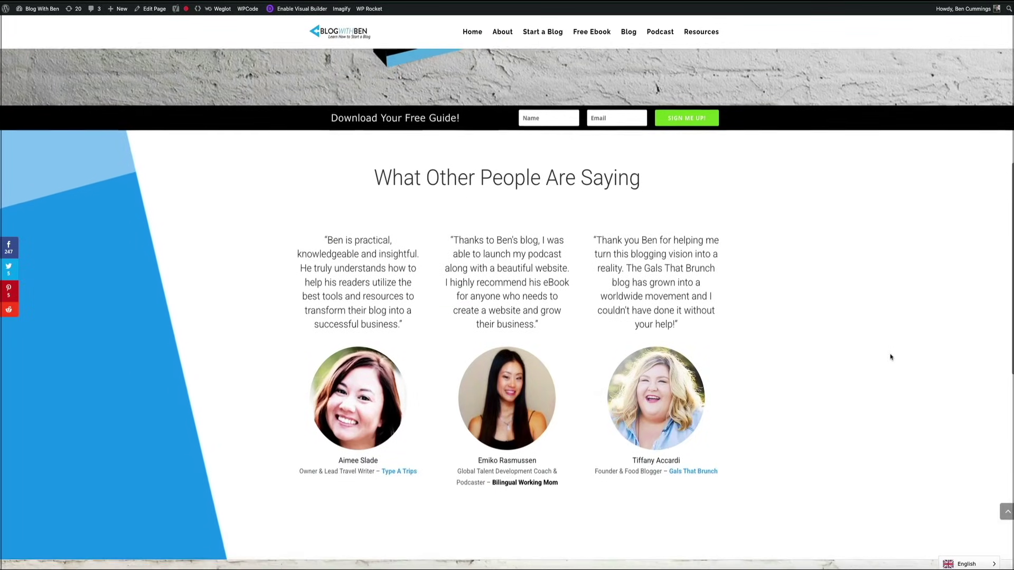
scroll(891, 357, "down", 5)
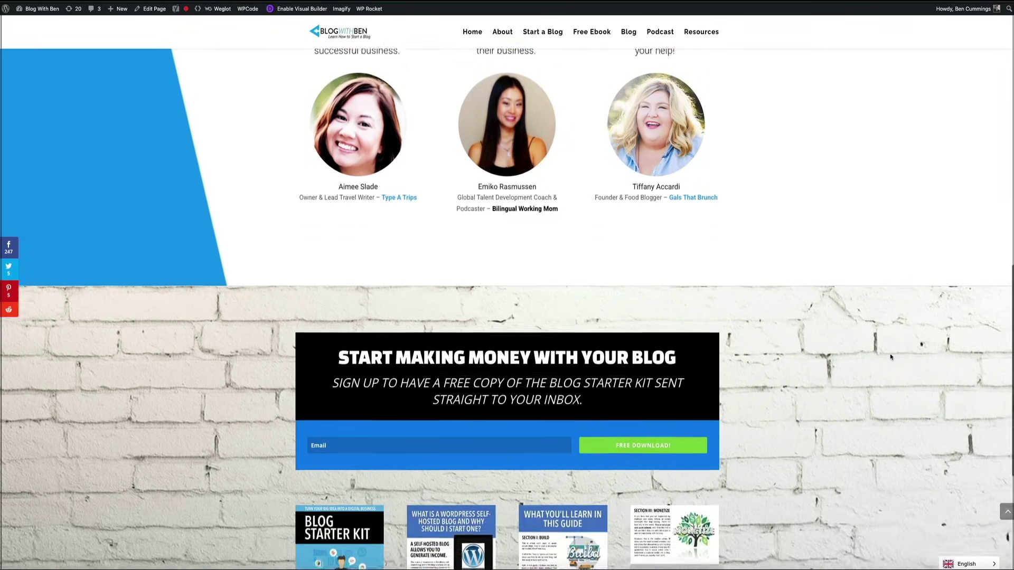
scroll(890, 357, "down", 1)
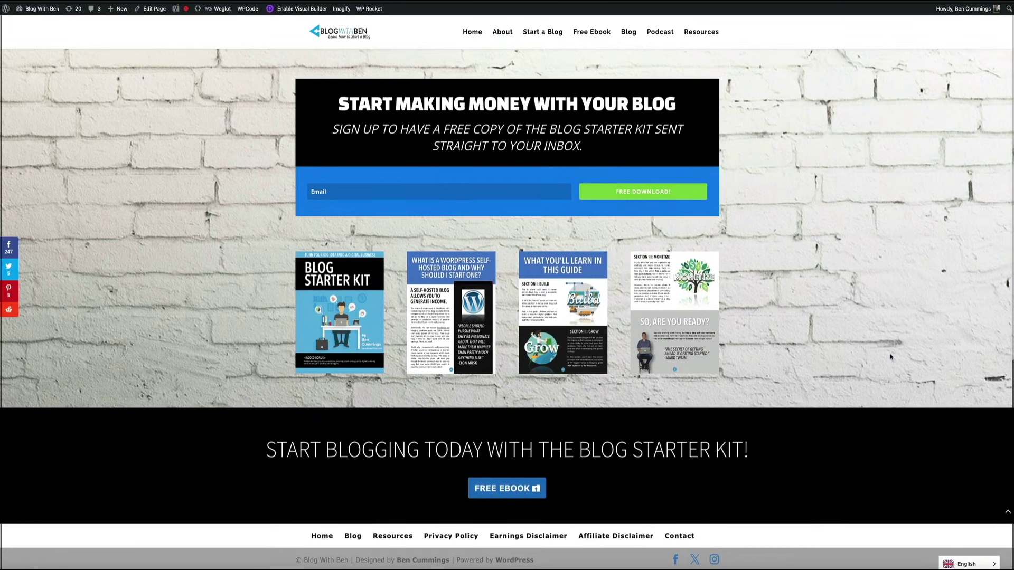
left_click(326, 190)
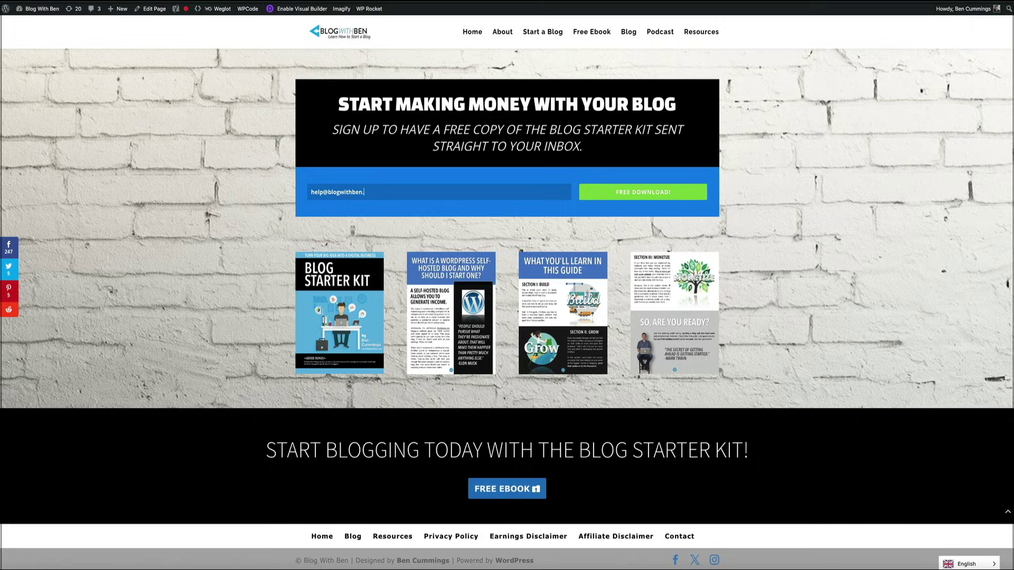
left_click(643, 194)
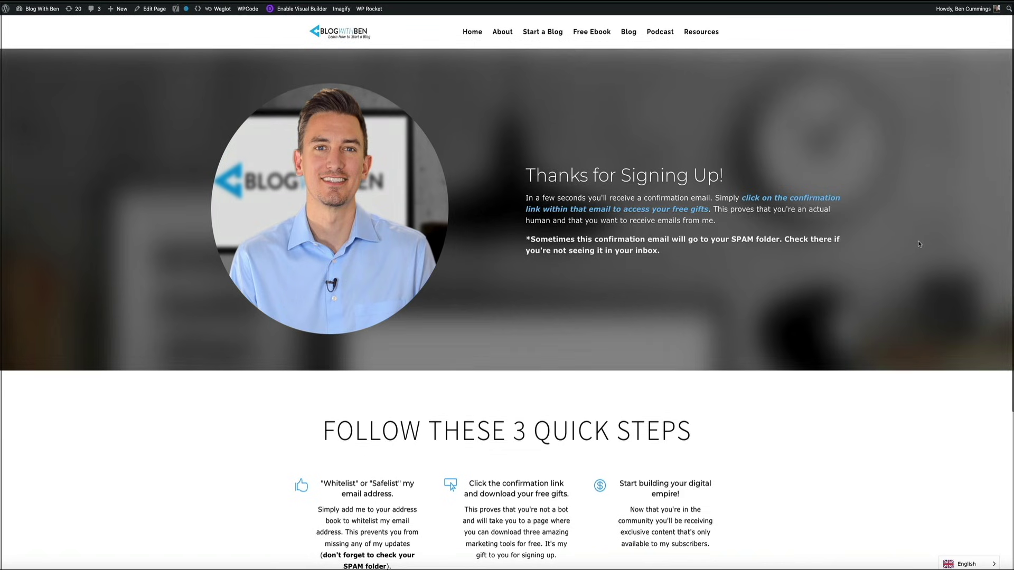
- Scroll through the Thanks for Signing Up page's Follow These 3 Quick Steps section
scroll(919, 244, "down", 1)
scroll(919, 244, "down", 2)
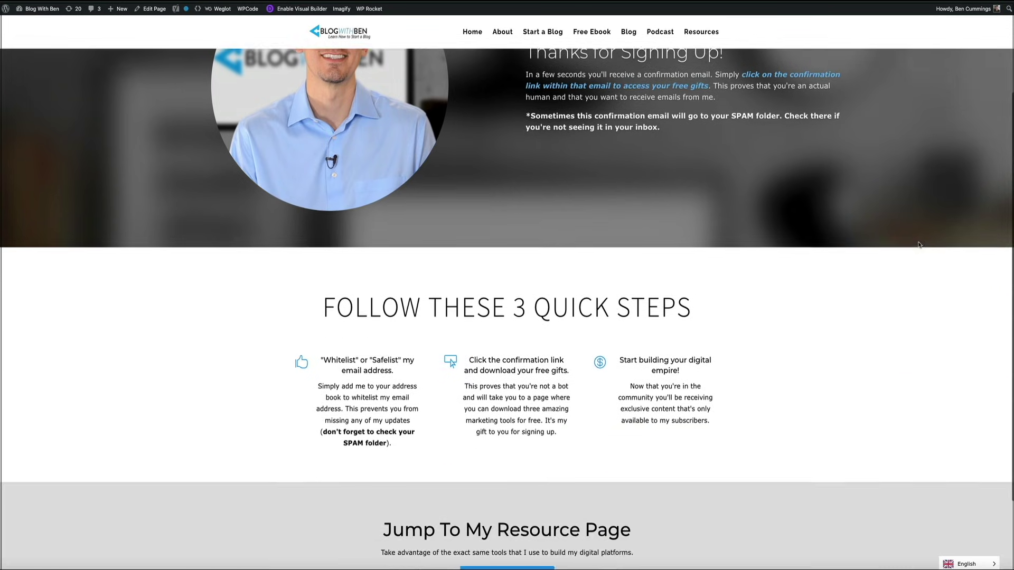
scroll(919, 244, "down", 1)
scroll(919, 245, "down", 1)
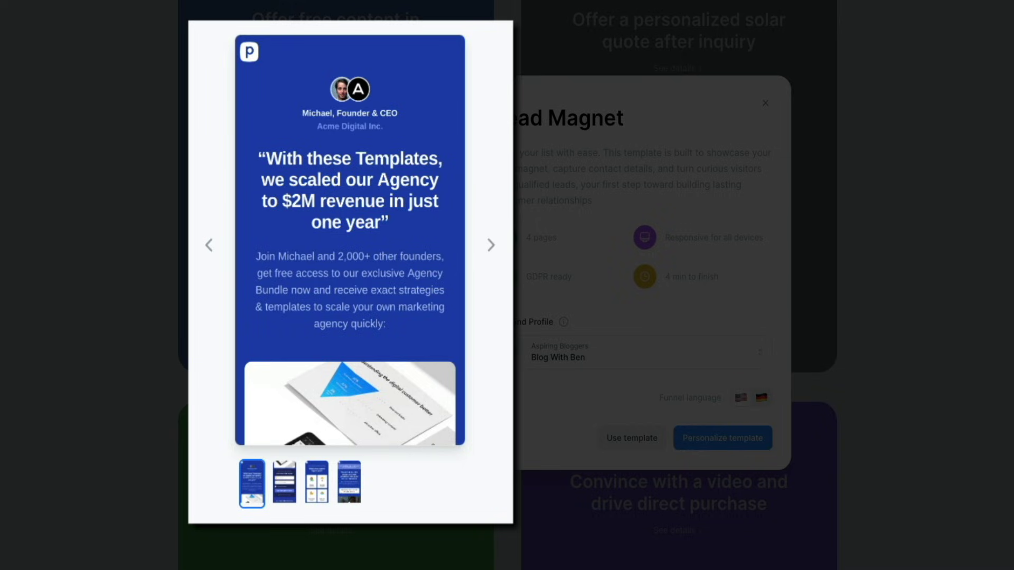
- Step the Lead Magnet template preview forward to its signup form and third page
left_click(491, 249)
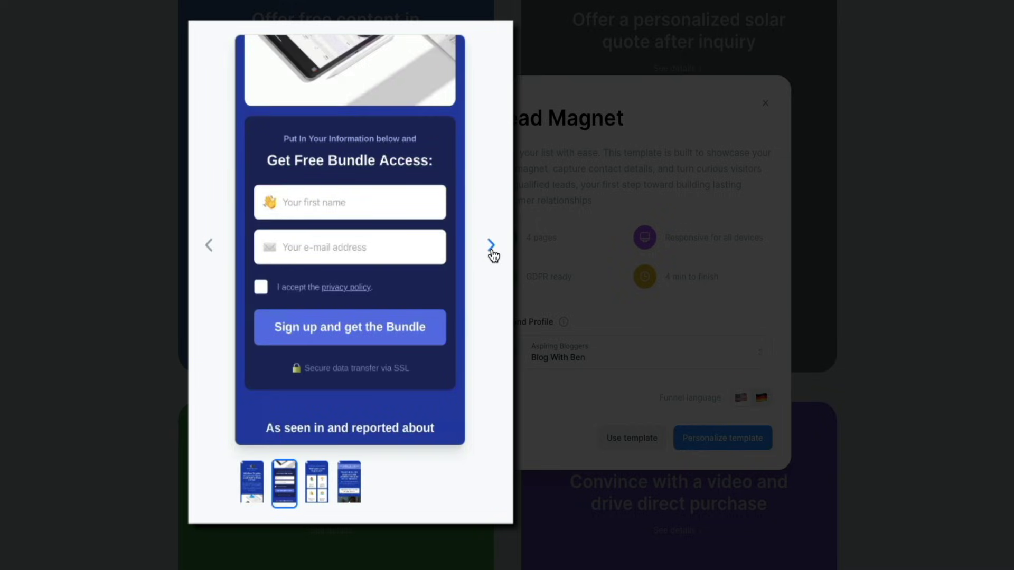
left_click(492, 252)
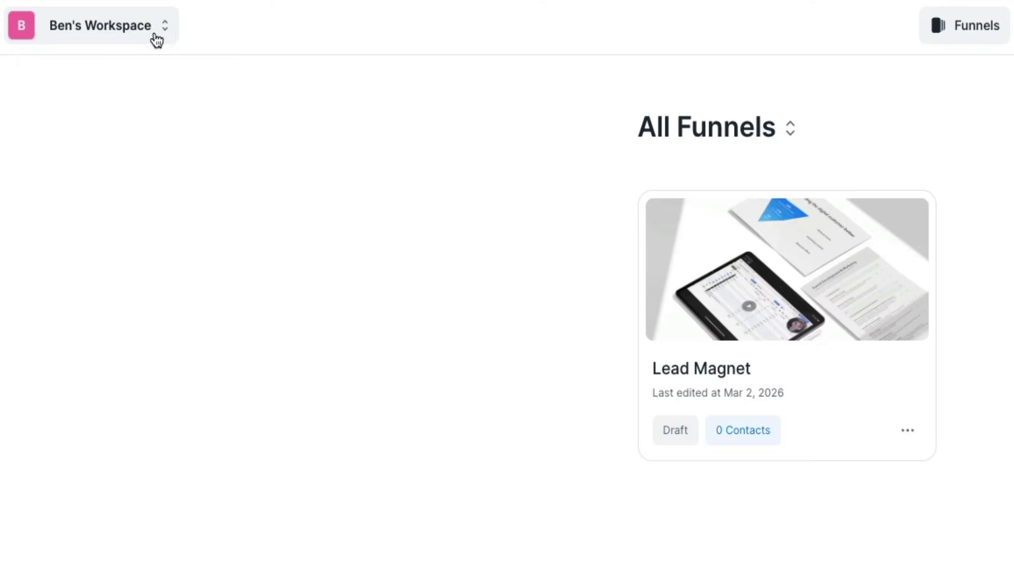
- Go from the workspace switcher into Workspace settings and the AI Brand Profiles section
left_click(156, 34)
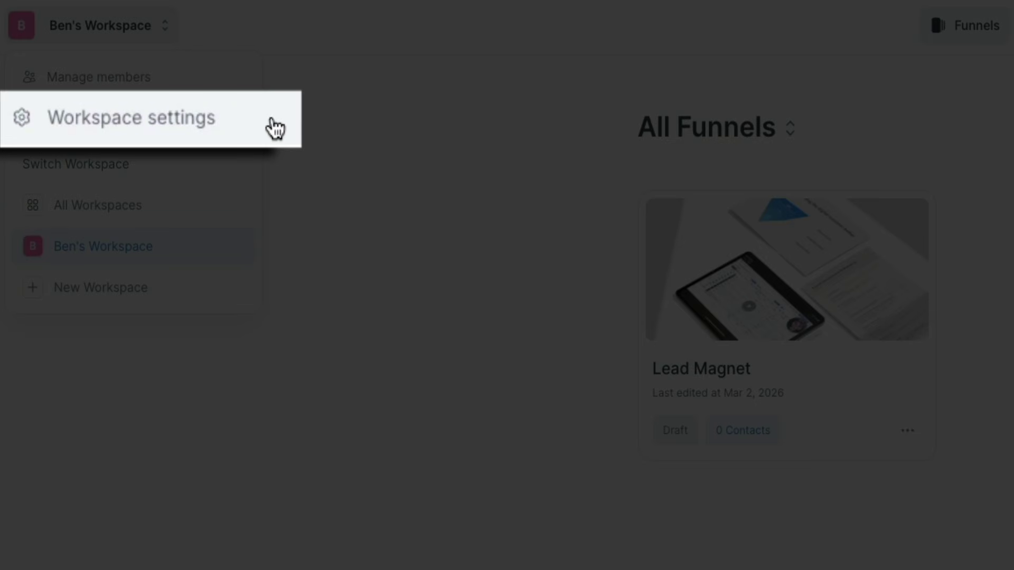
left_click(274, 128)
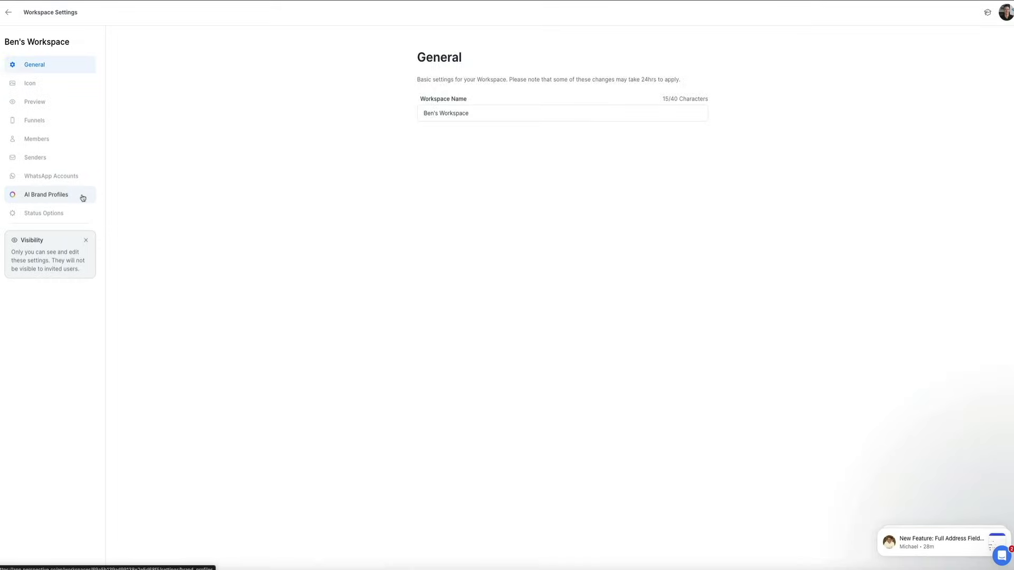
left_click(82, 196)
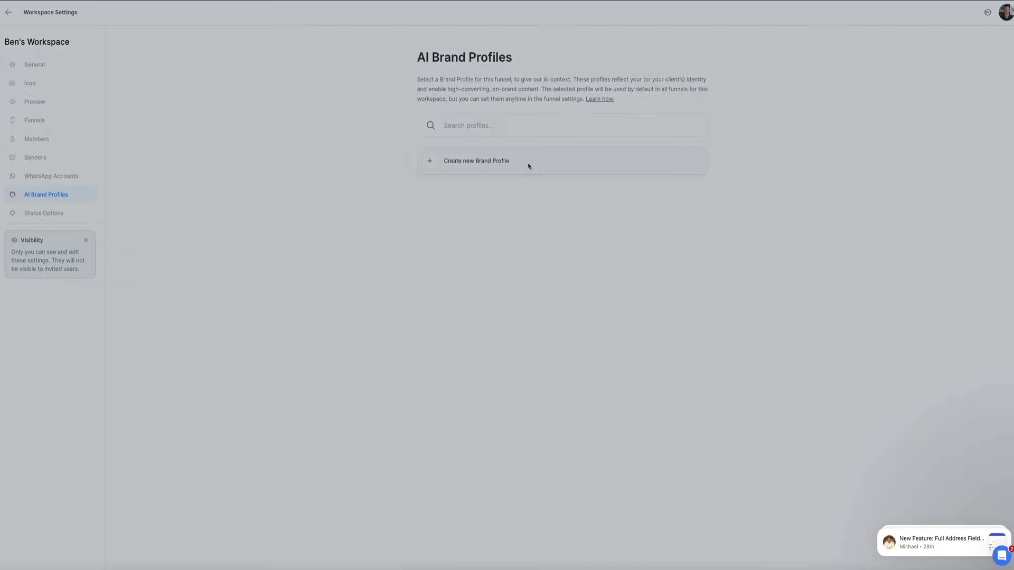
left_click(529, 165)
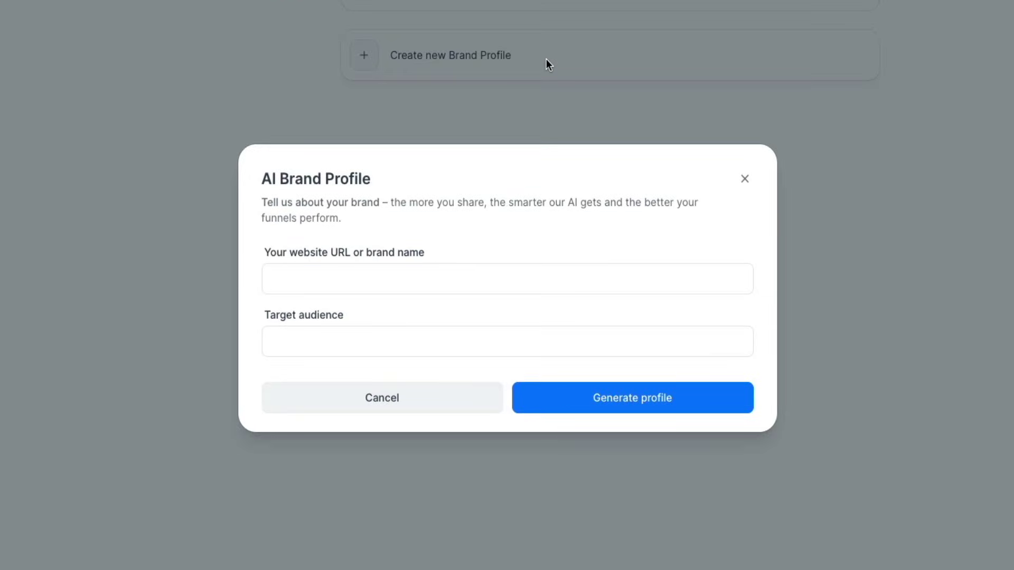
type("https://www.blogwithben.com")
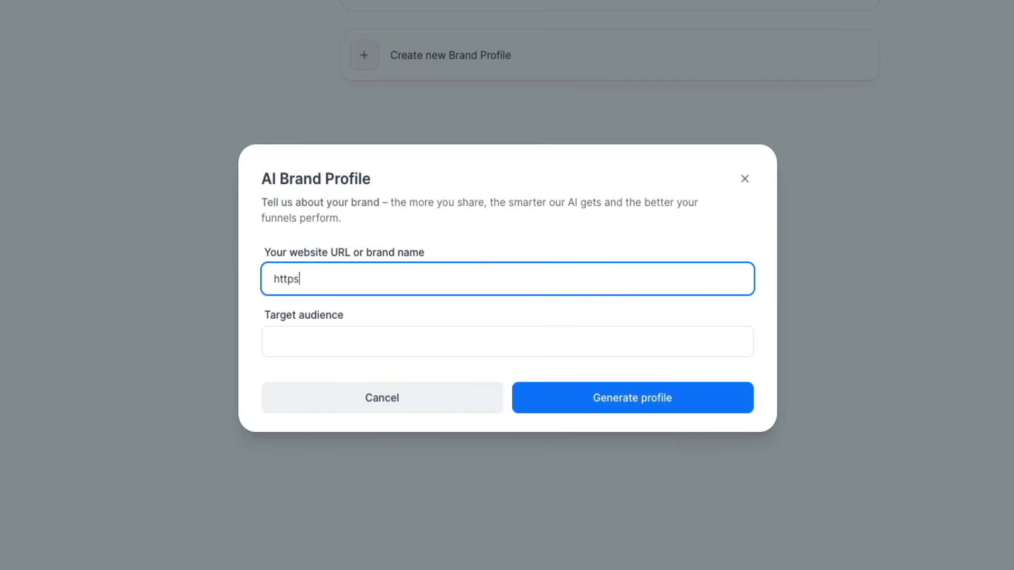
key("Tab")
type("aspiring bloggers and digital entrepreneurs")
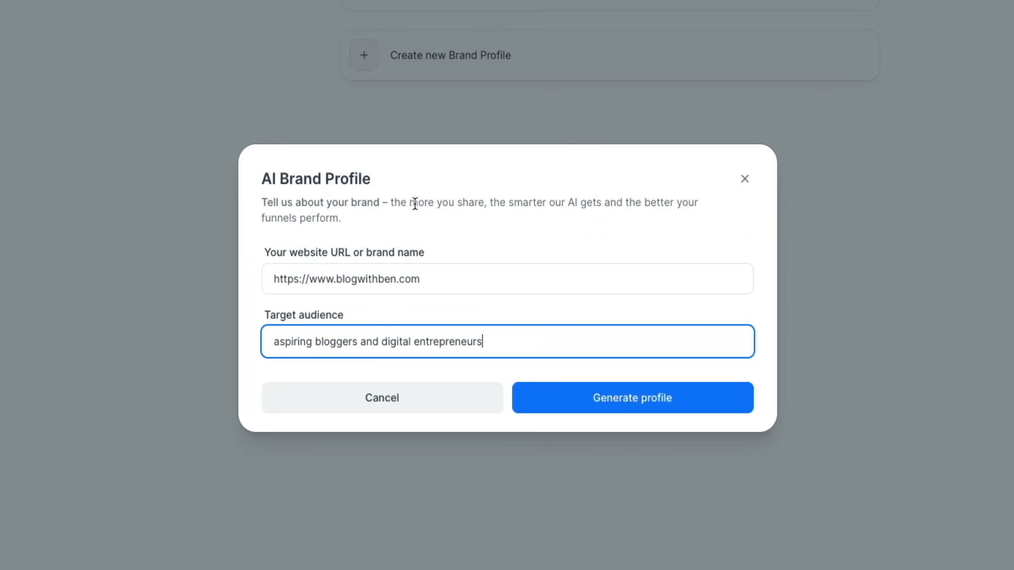
left_click(632, 414)
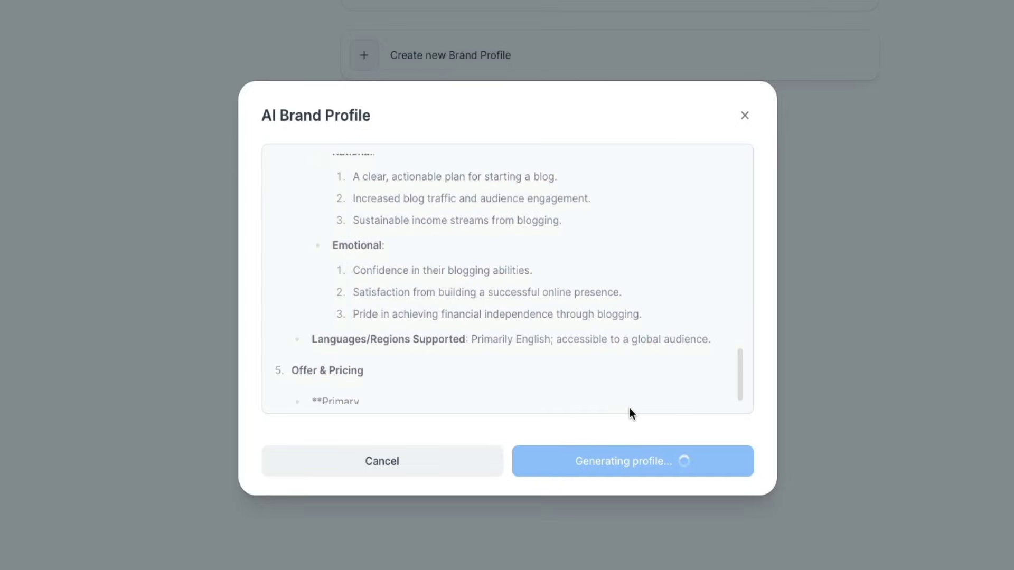
- Read the generated profile down to the Aspiring Blogger persona, then choose Save profile
scroll(703, 328, "up", 5)
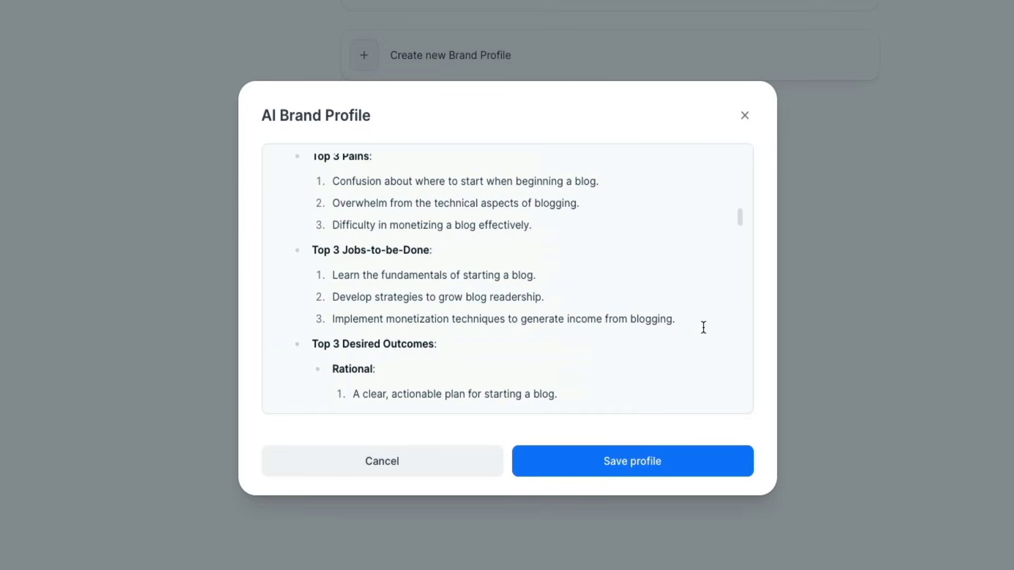
scroll(703, 328, "up", 10)
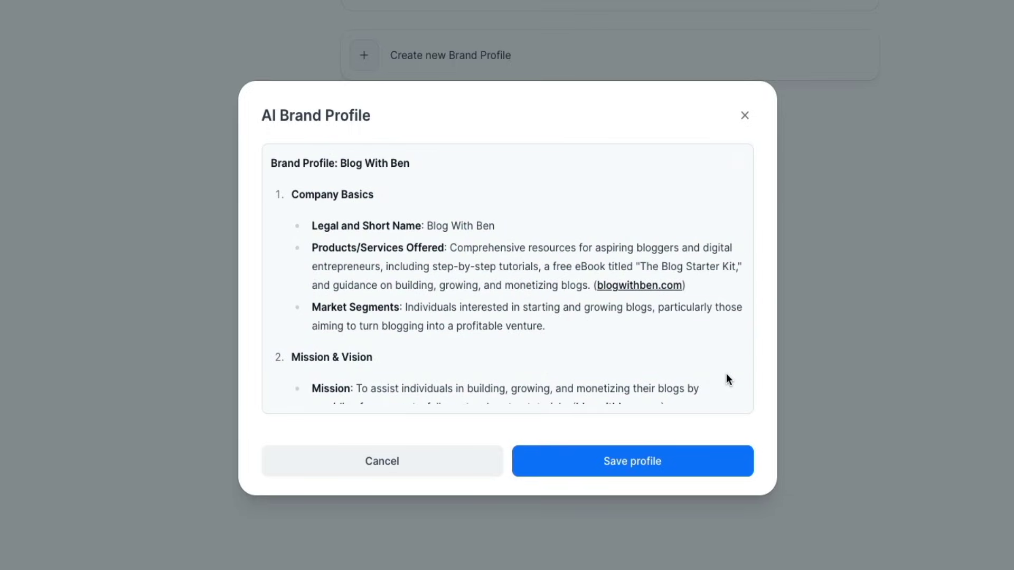
scroll(726, 374, "down", 3)
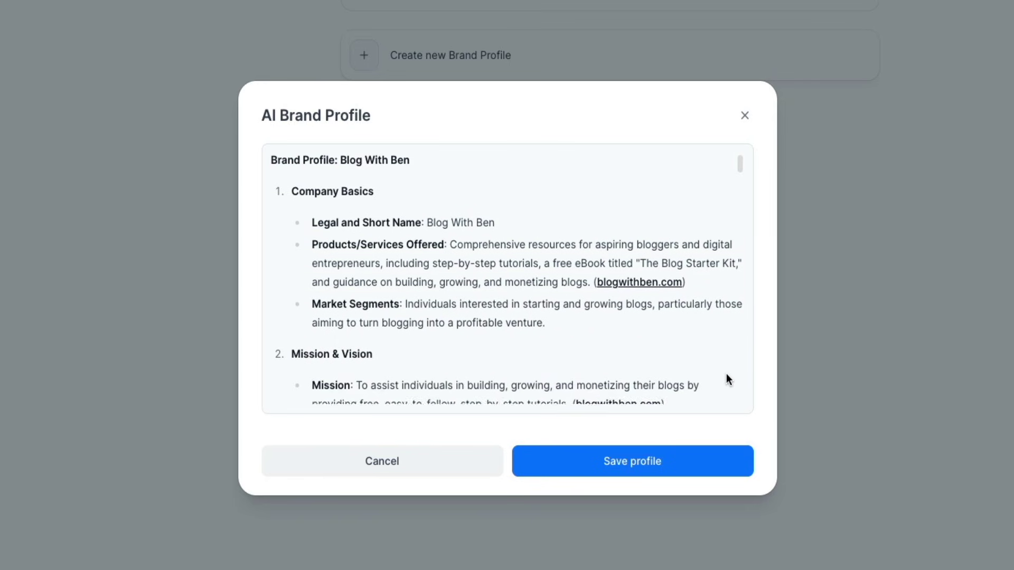
scroll(726, 375, "down", 3)
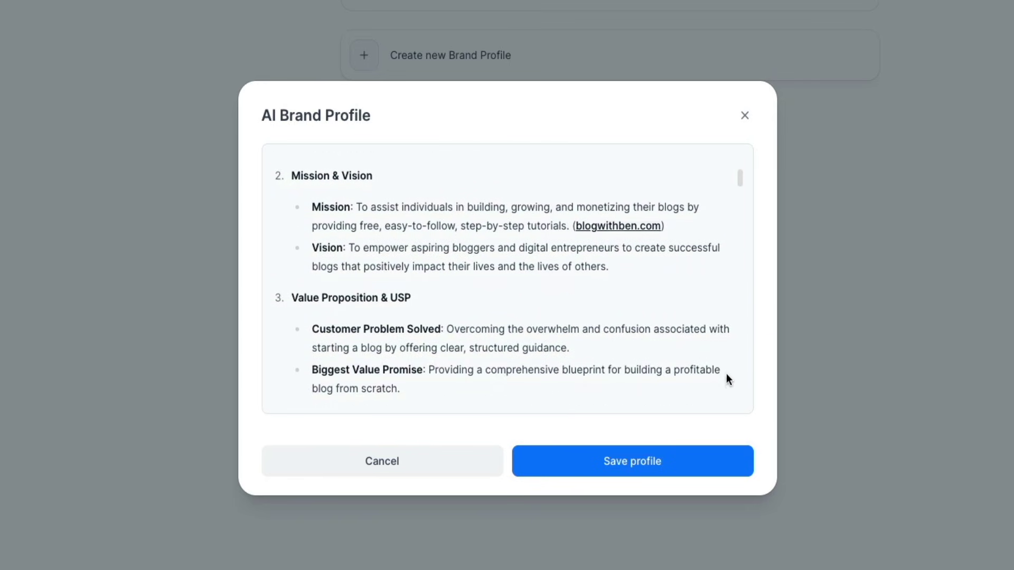
scroll(727, 378, "down", 2)
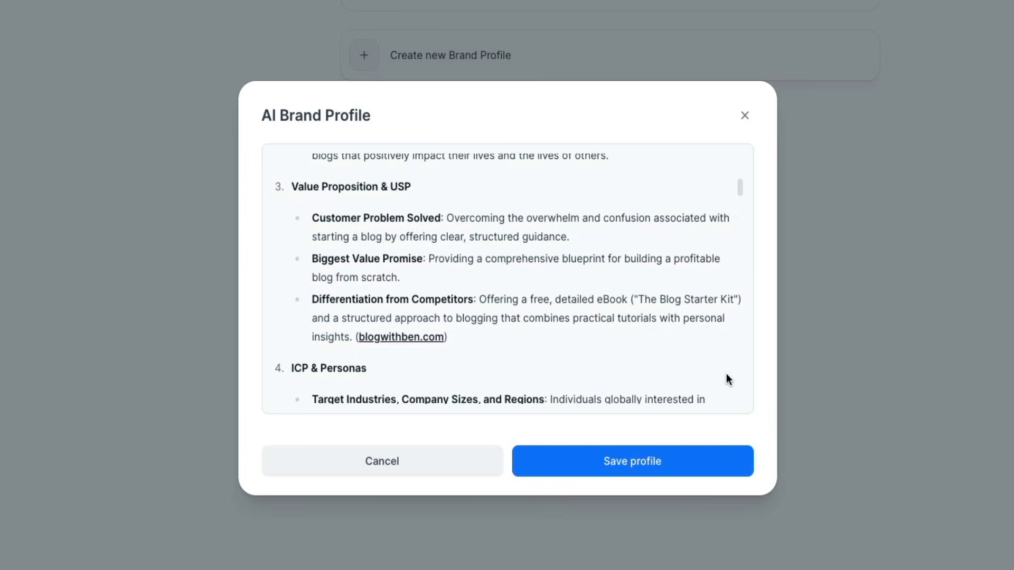
scroll(727, 375, "down", 3)
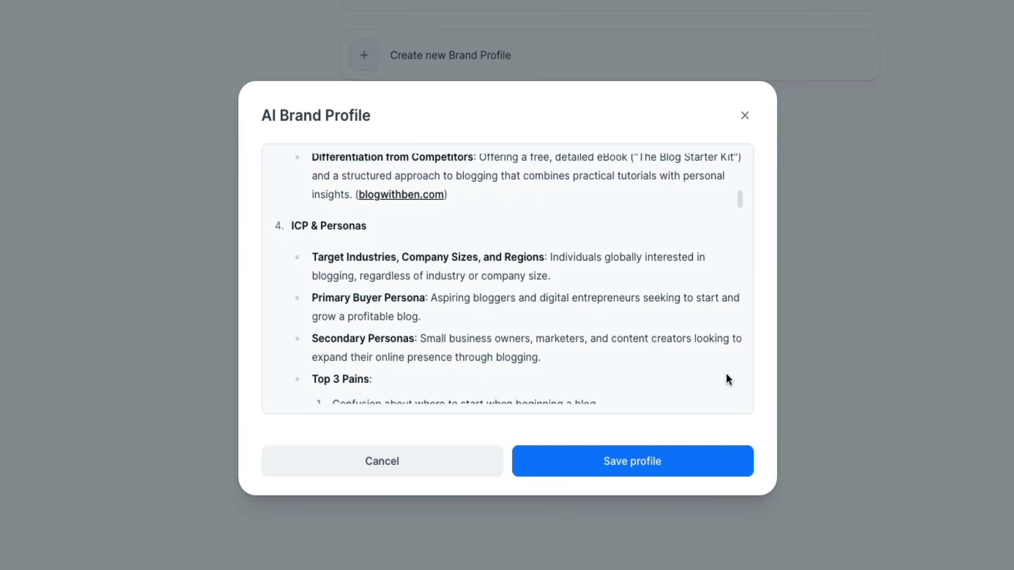
scroll(727, 378, "down", 3)
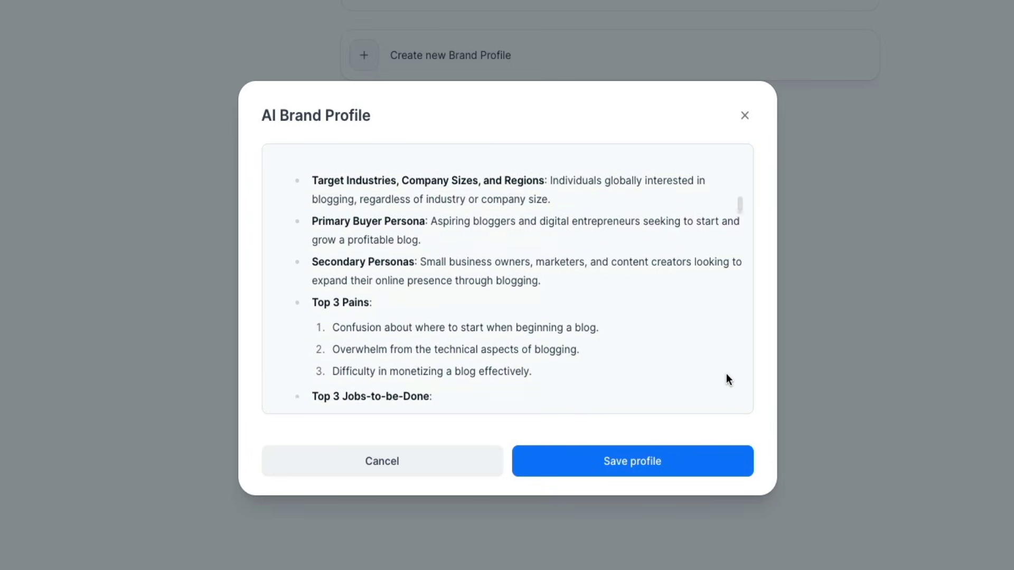
scroll(727, 375, "down", 5)
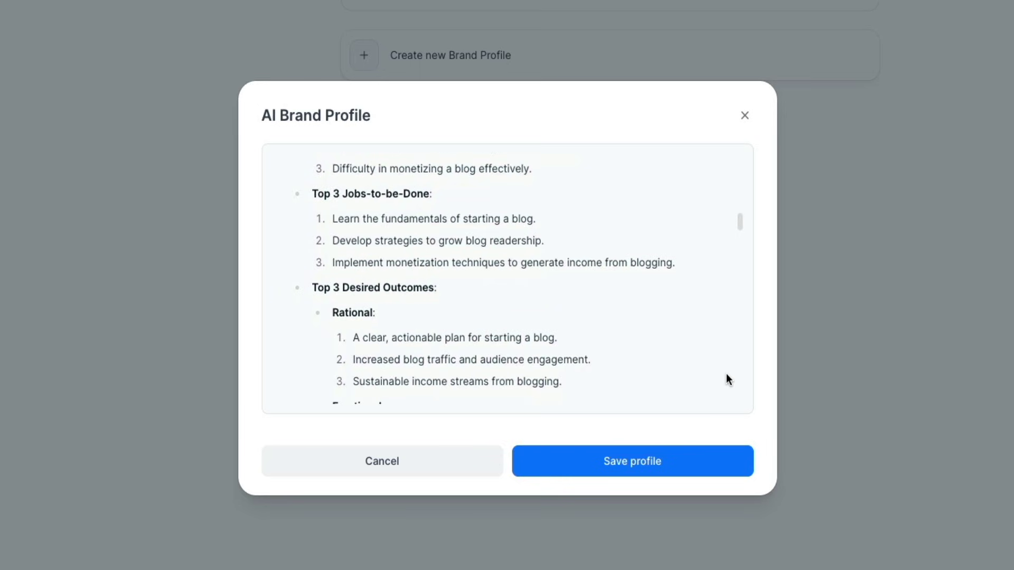
scroll(727, 378, "down", 4)
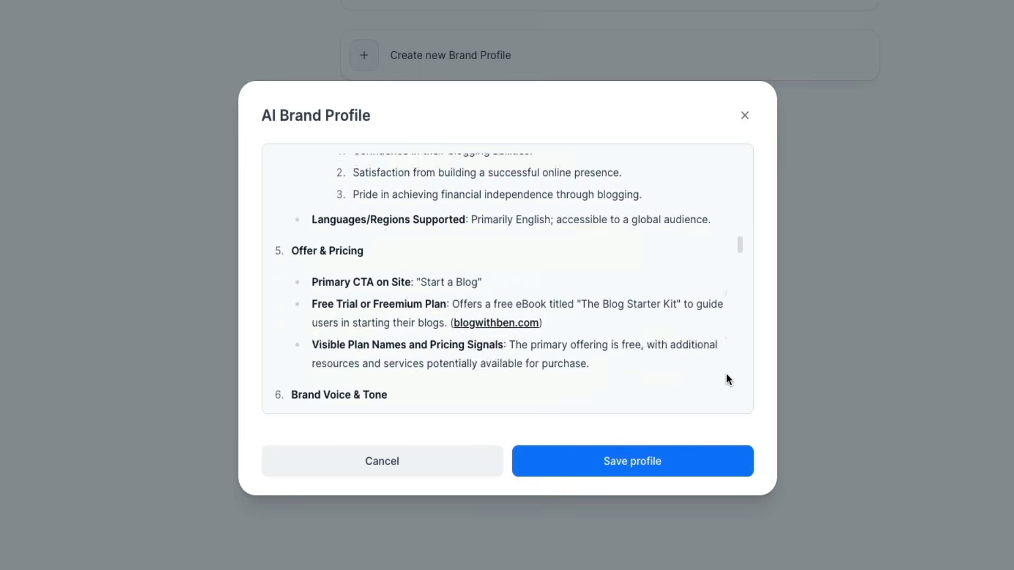
scroll(727, 378, "down", 2)
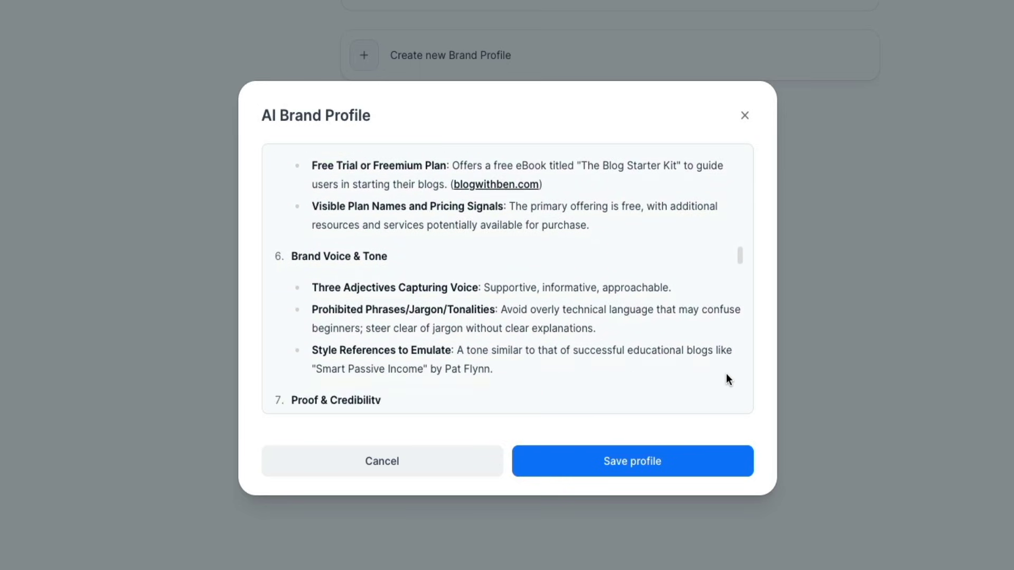
scroll(727, 378, "down", 8)
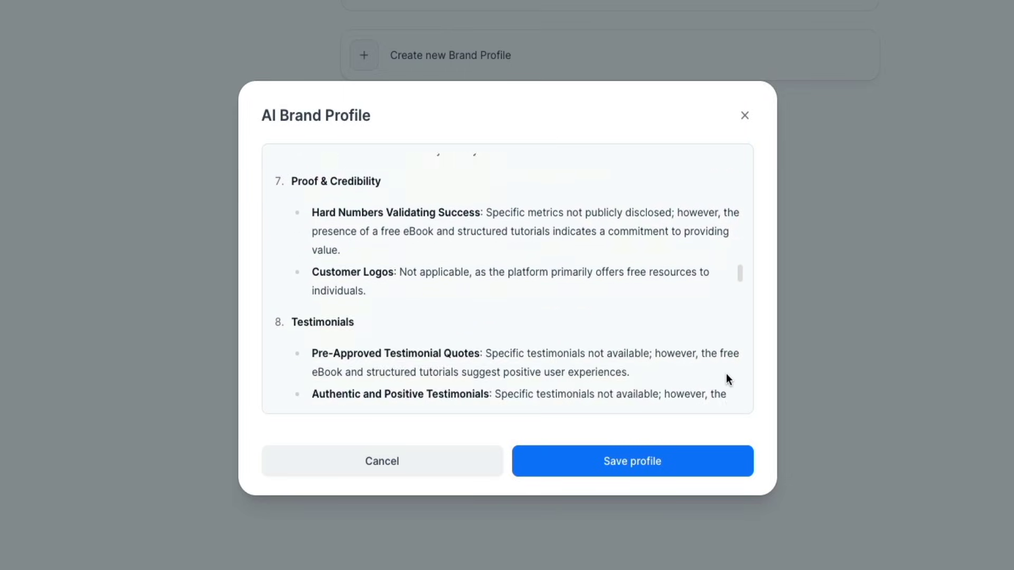
scroll(726, 376, "down", 4)
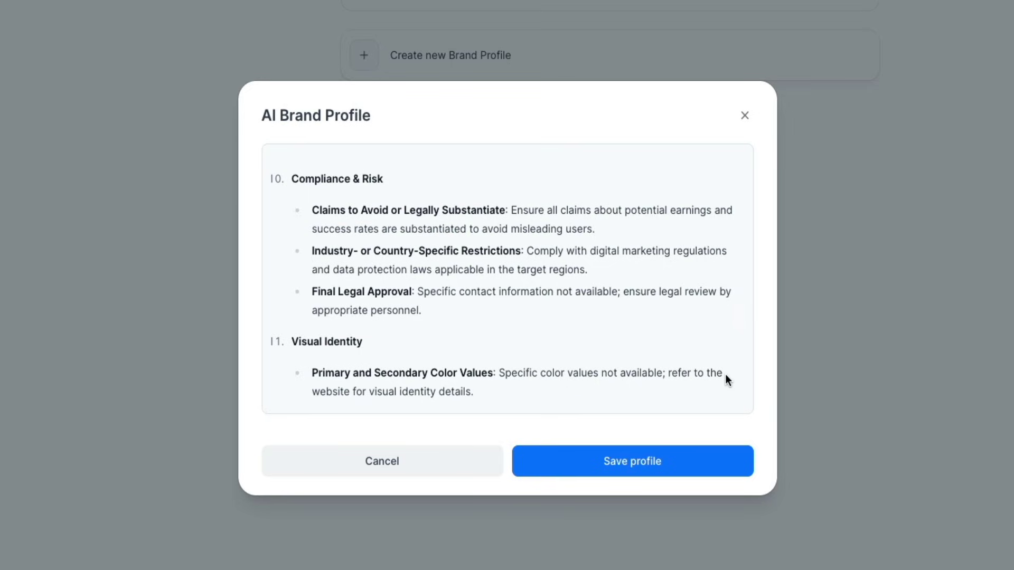
scroll(726, 377, "down", 9)
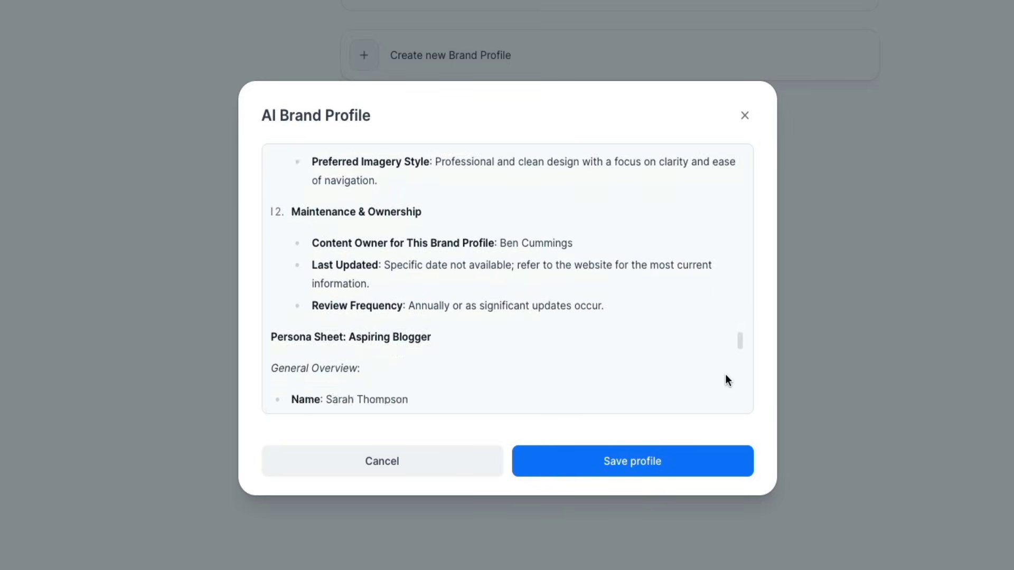
scroll(725, 376, "down", 1)
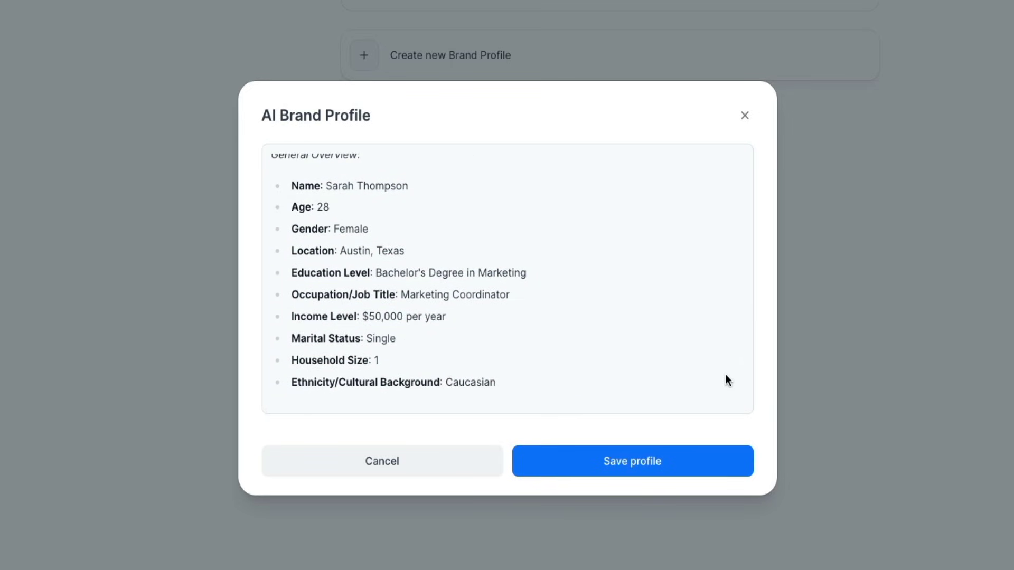
scroll(724, 374, "down", 6)
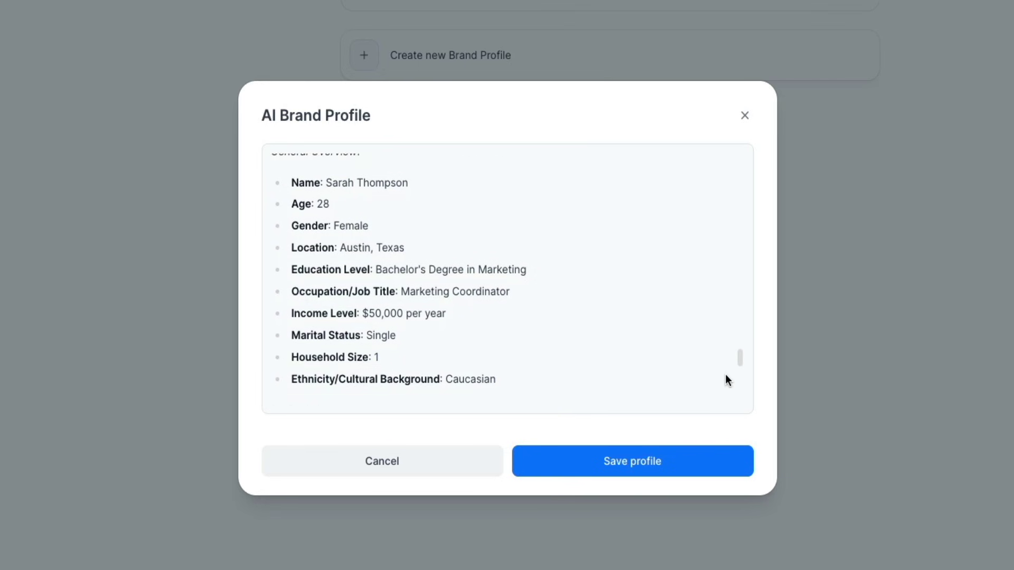
scroll(725, 377, "down", 3)
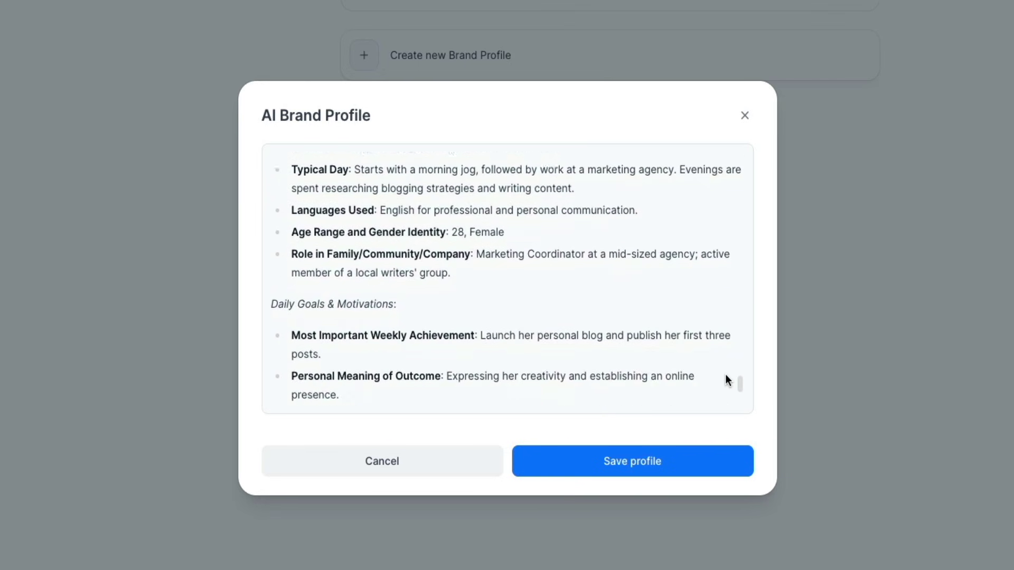
scroll(724, 378, "down", 1)
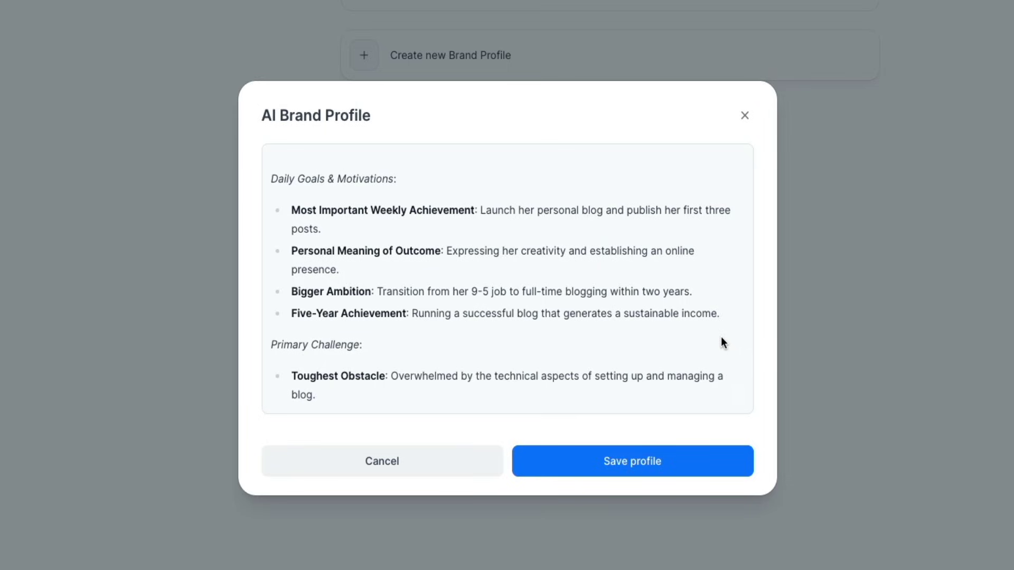
left_click(622, 469)
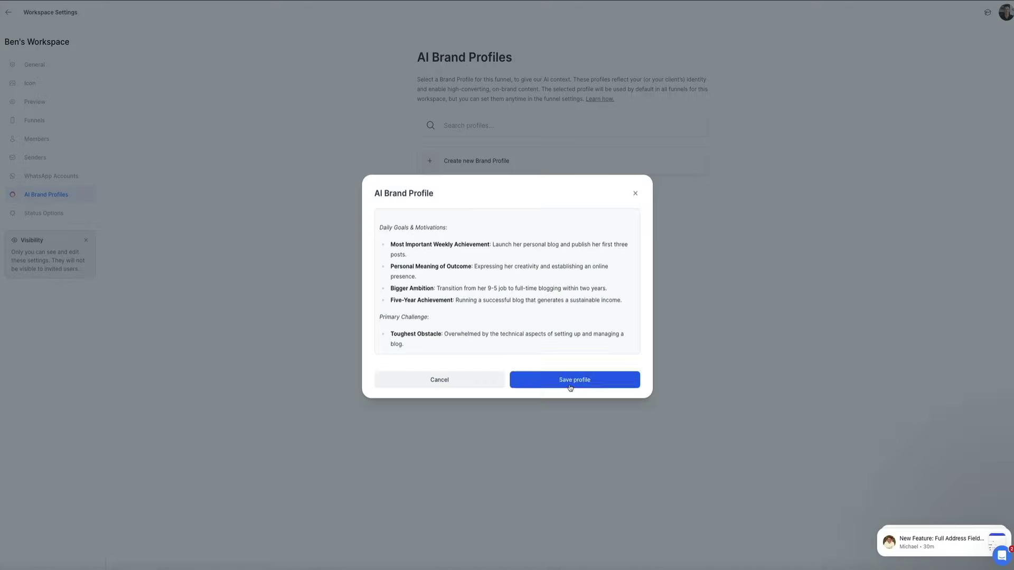
- Confirm the save and check the new Blog With Ben entry in the profiles list
left_click(621, 472)
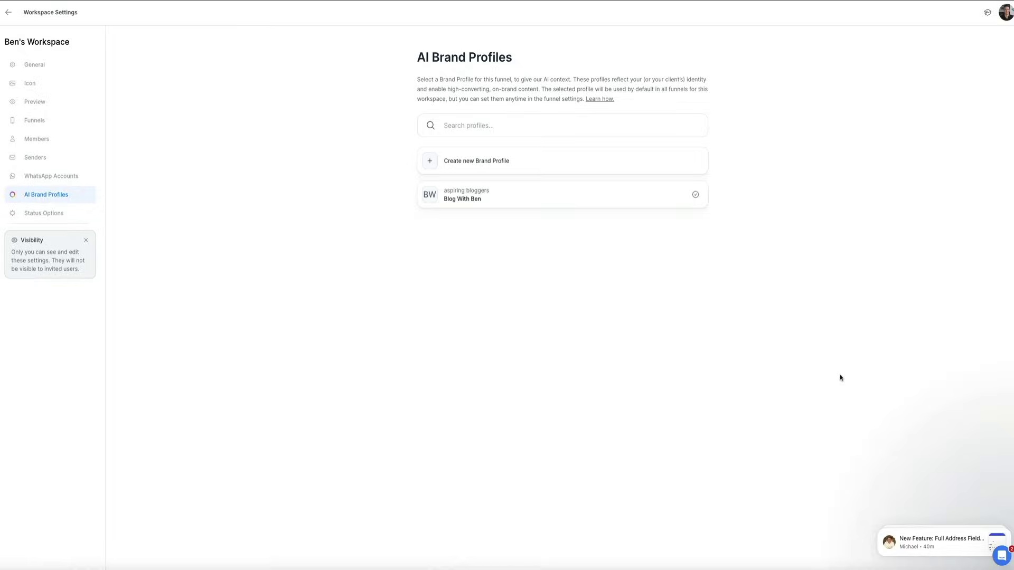
mouse_move(677, 200)
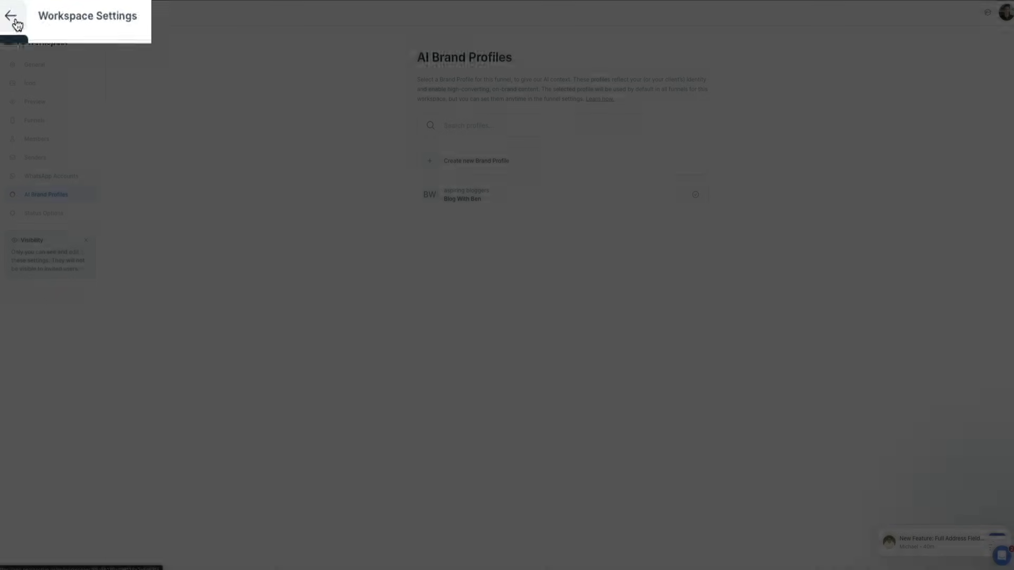
- Start a new funnel, filter to Grow Email List templates, and open the Lead Magnet template
left_click(11, 17)
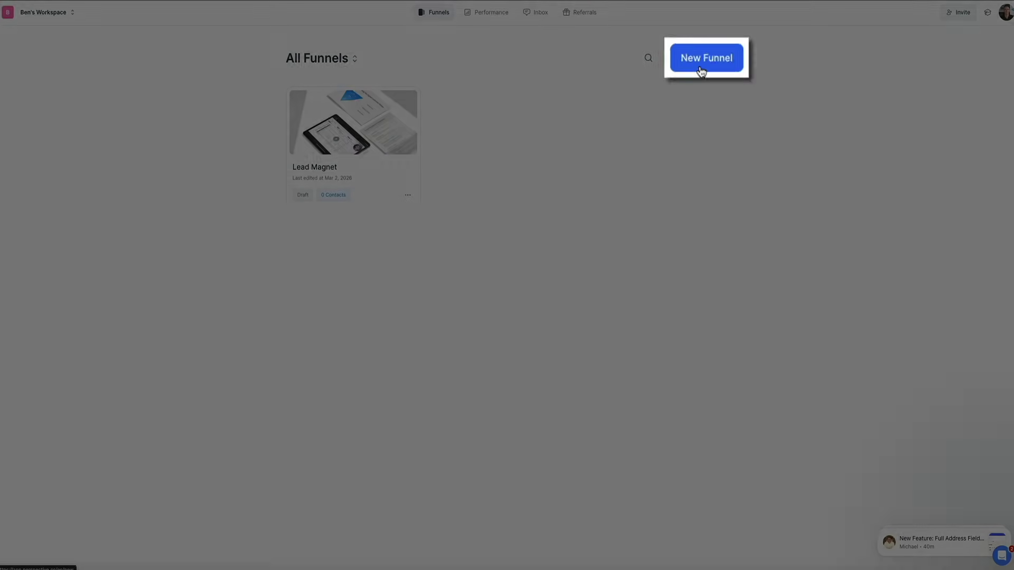
left_click(702, 70)
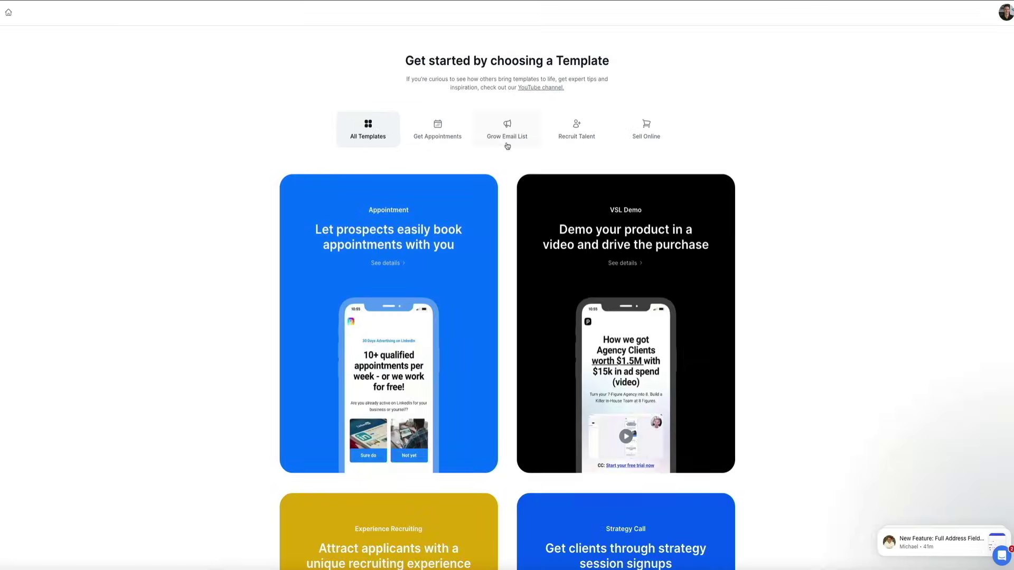
left_click(507, 145)
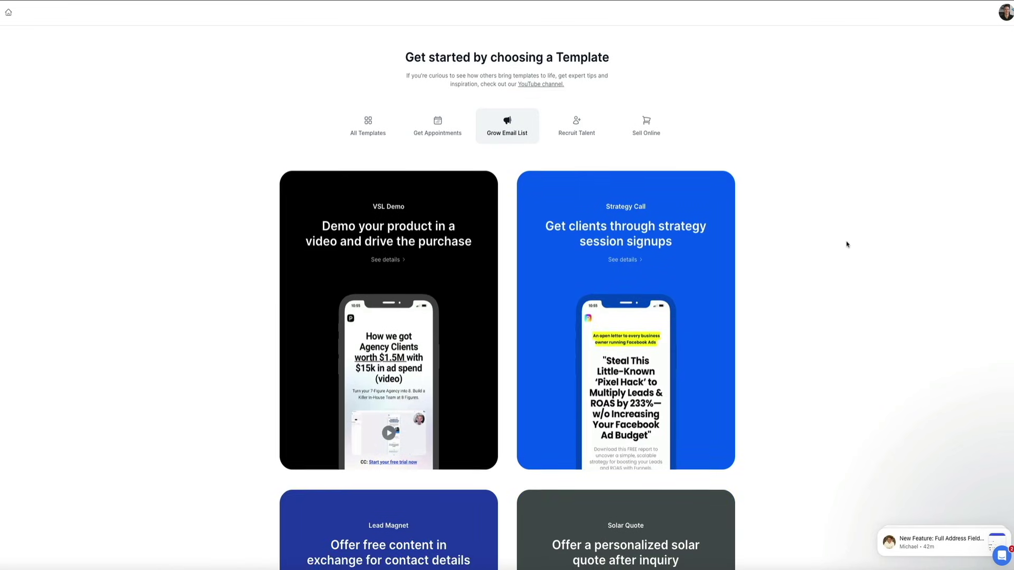
scroll(847, 245, "down", 7)
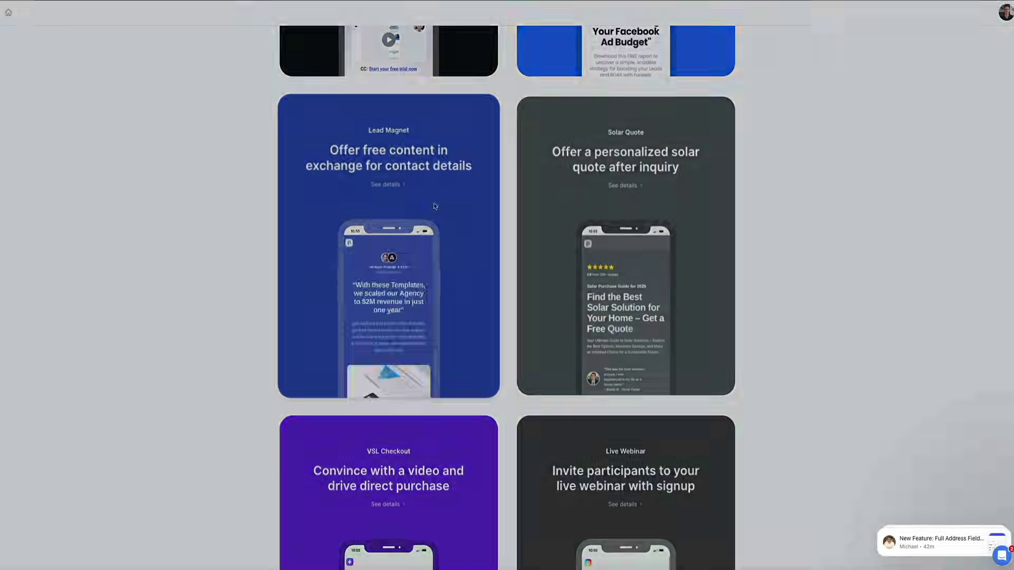
left_click(435, 206)
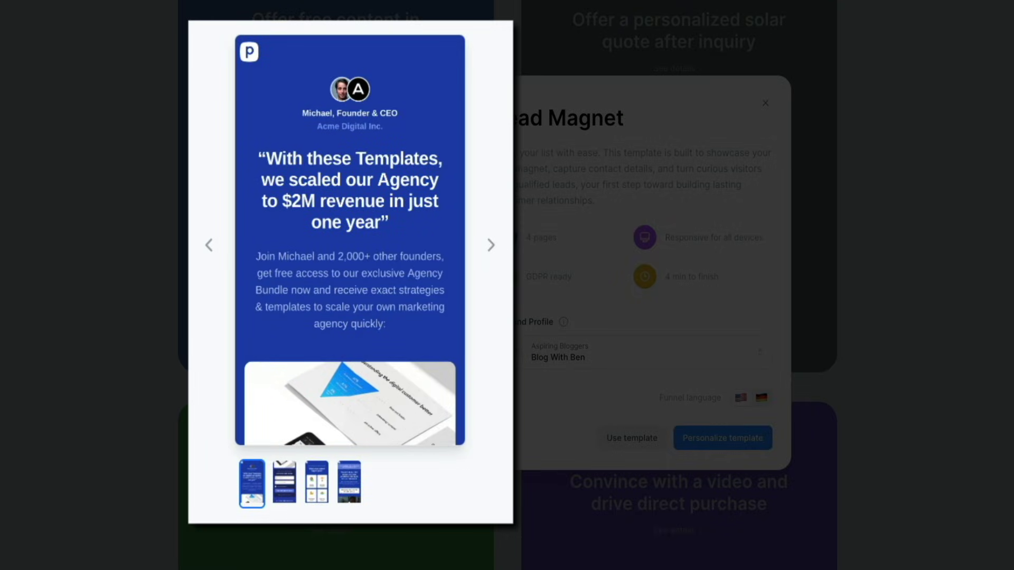
- Advance the preview through the signup form, goal question and training offer pages
left_click(491, 246)
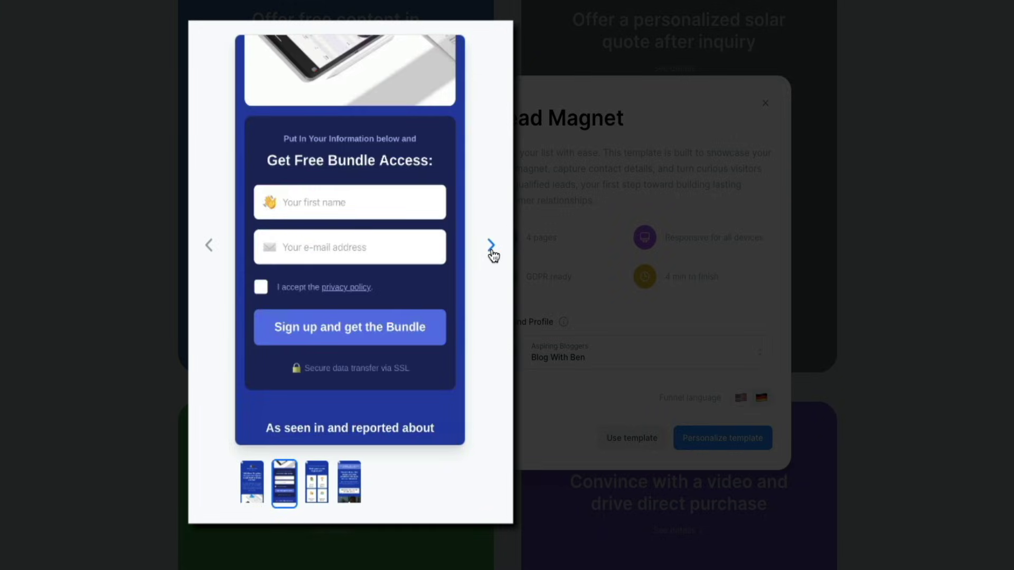
left_click(491, 246)
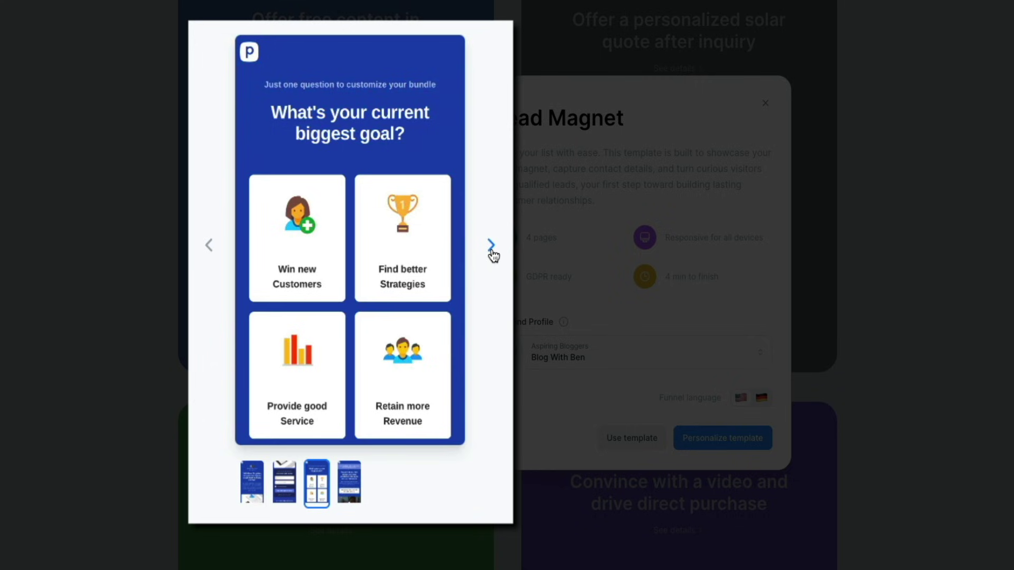
left_click(491, 247)
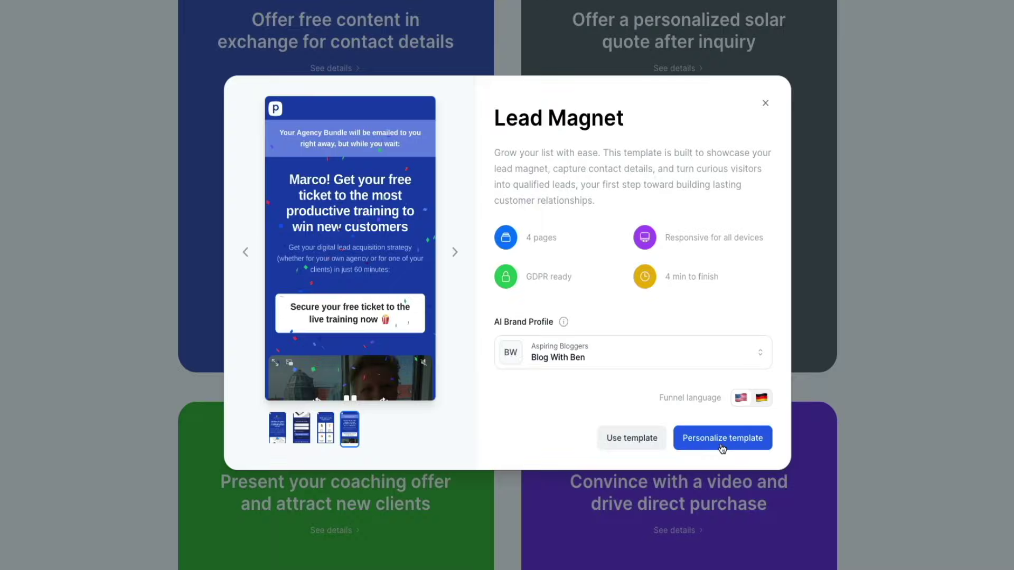
- Personalize the Lead Magnet template using the Blog With Ben brand profile
left_click(722, 446)
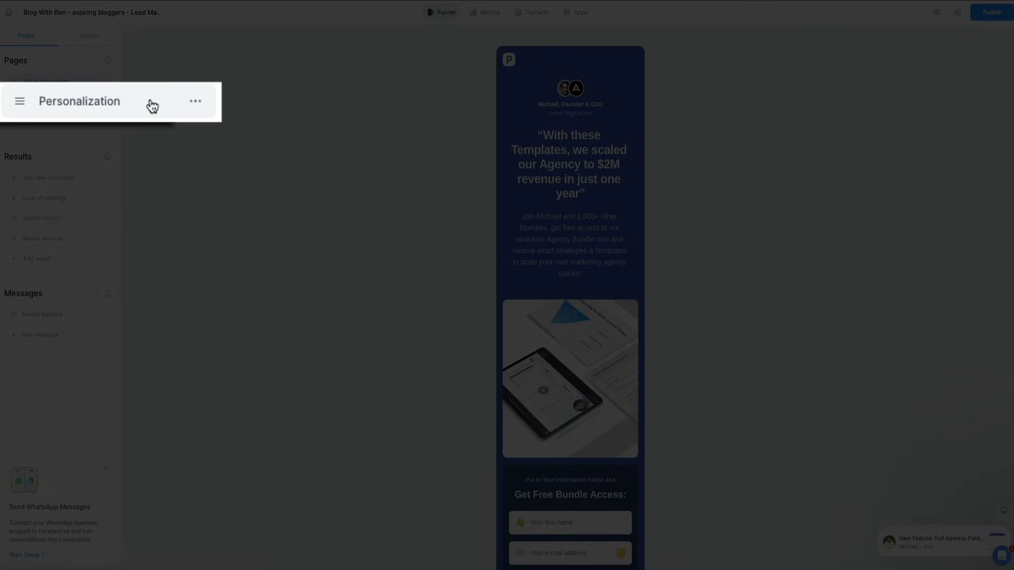
- Review the Personalization question page, then the Win new customers, Lack of strategy and Retain revenue result pages
left_click(80, 102)
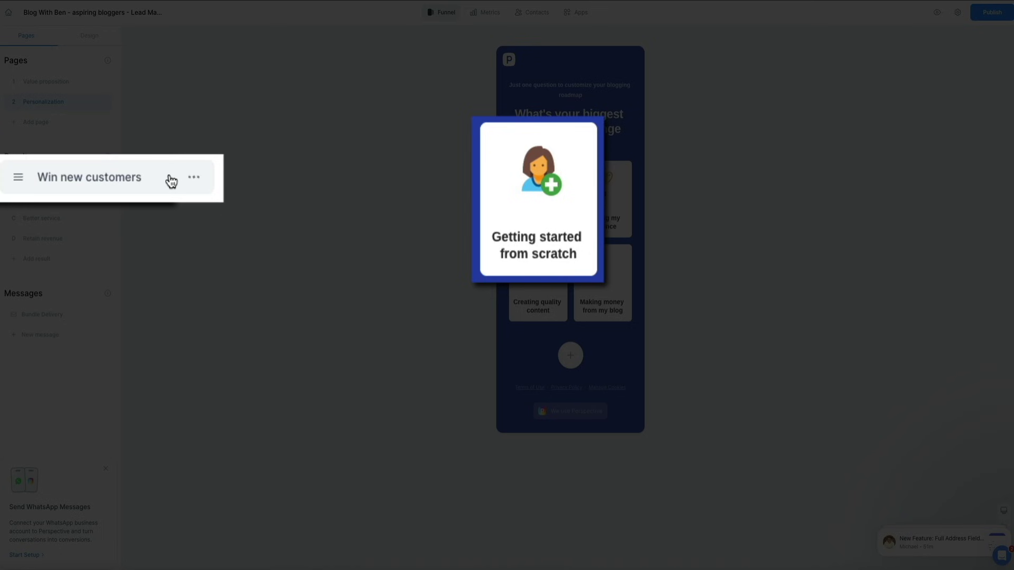
left_click(90, 179)
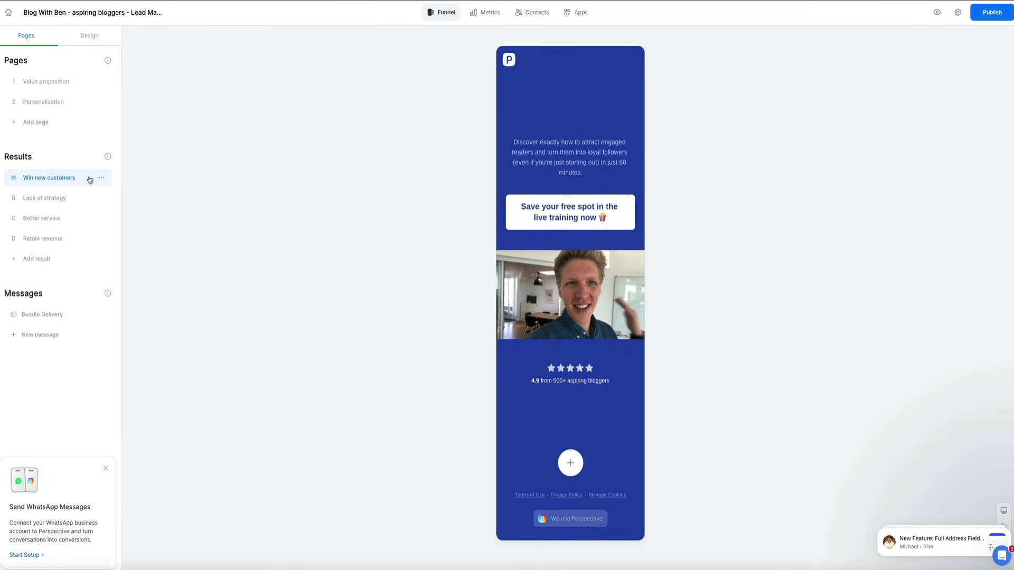
left_click(86, 106)
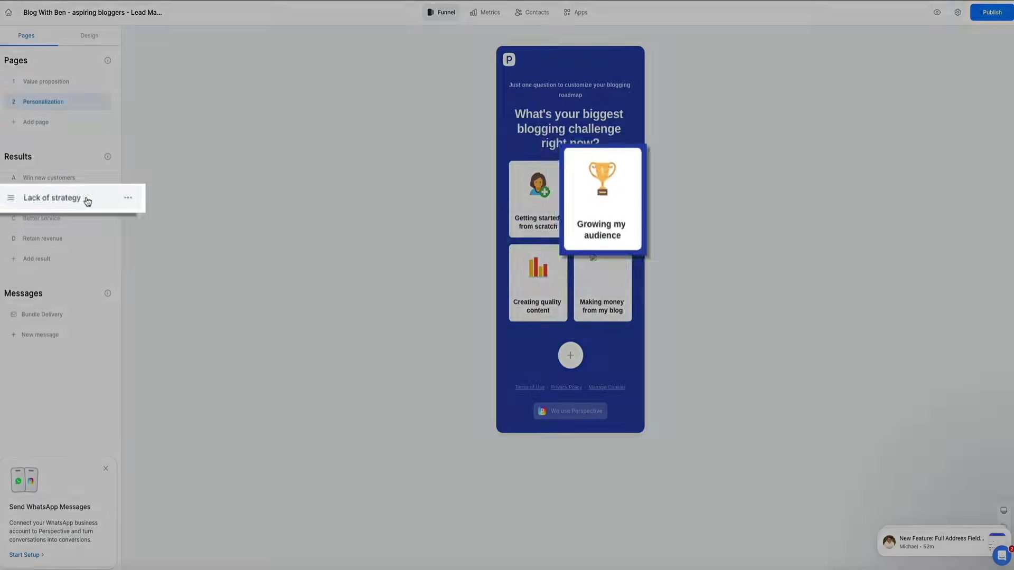
left_click(71, 200)
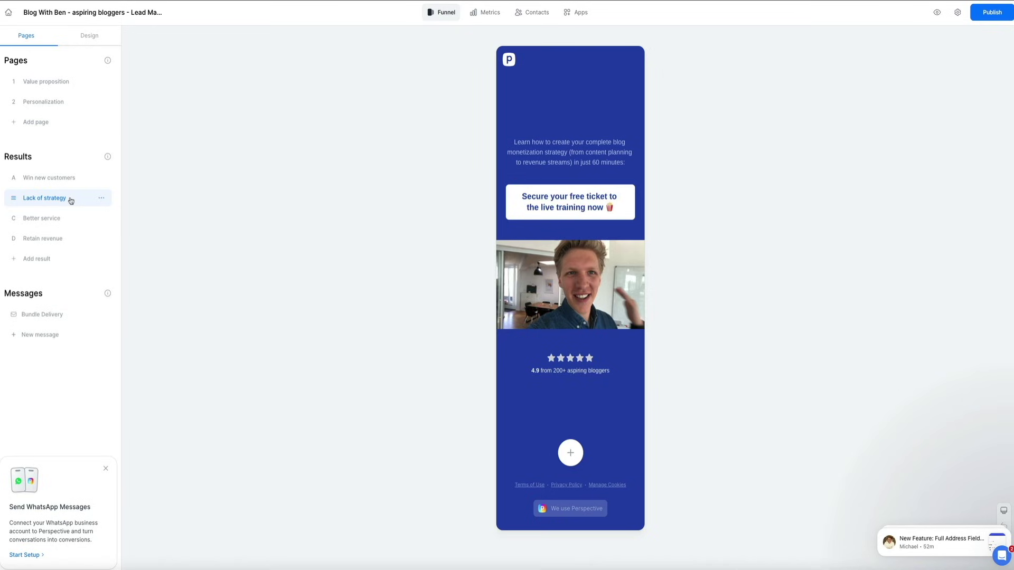
left_click(77, 240)
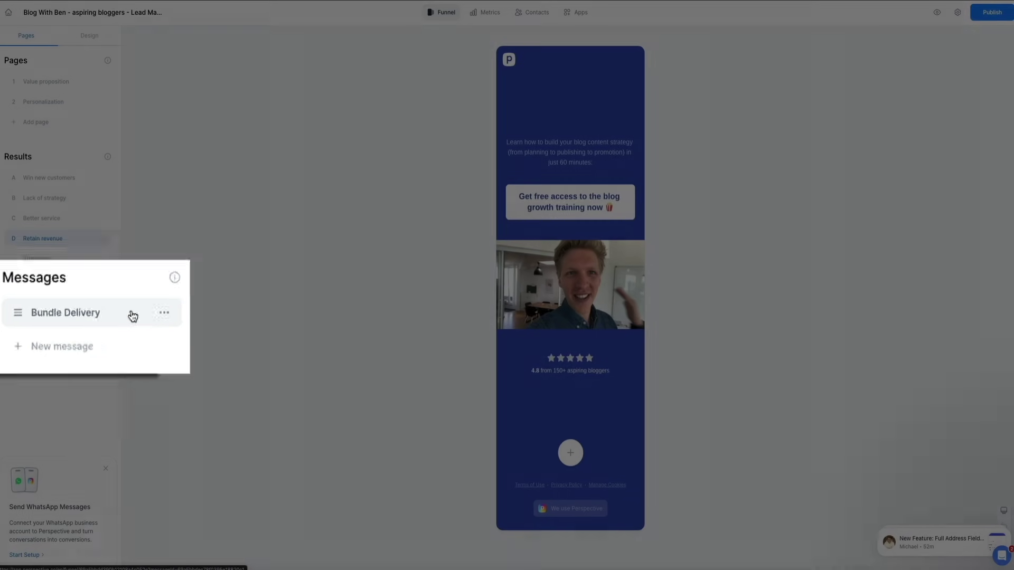
- Read through the Bundle Delivery email down to its end, then back up to the top
left_click(83, 314)
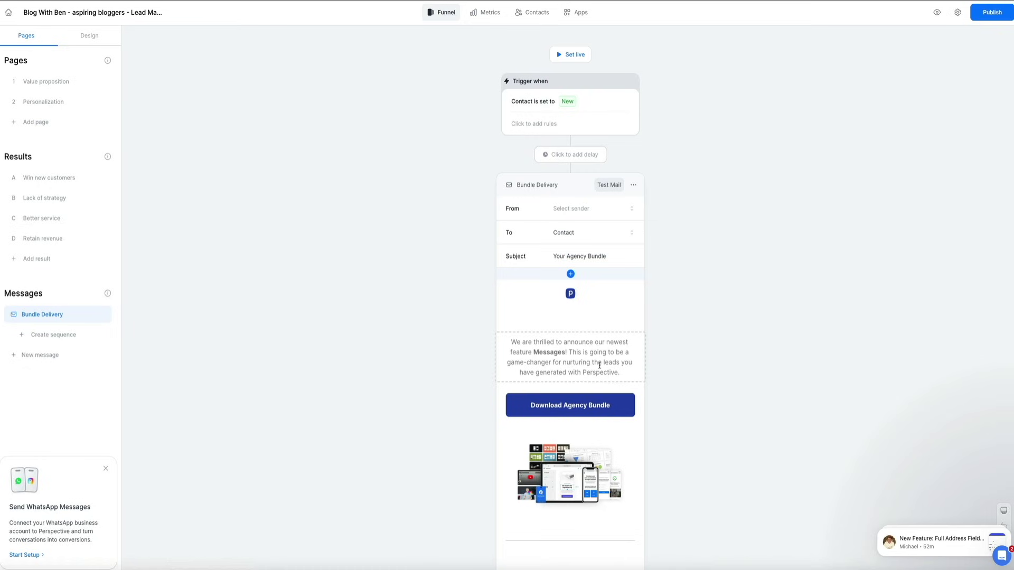
scroll(600, 368, "down", 3)
scroll(600, 367, "down", 5)
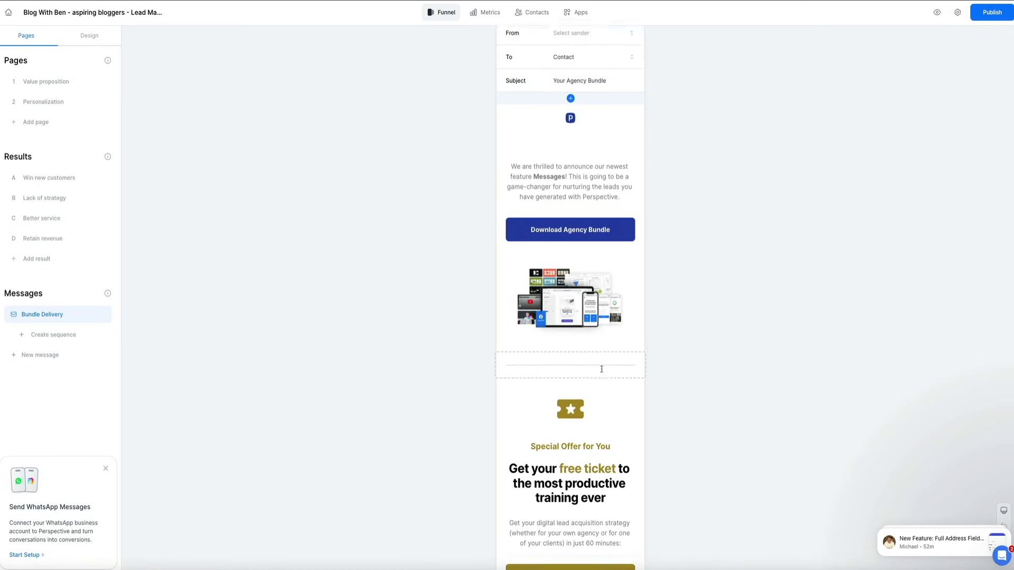
scroll(602, 370, "down", 4)
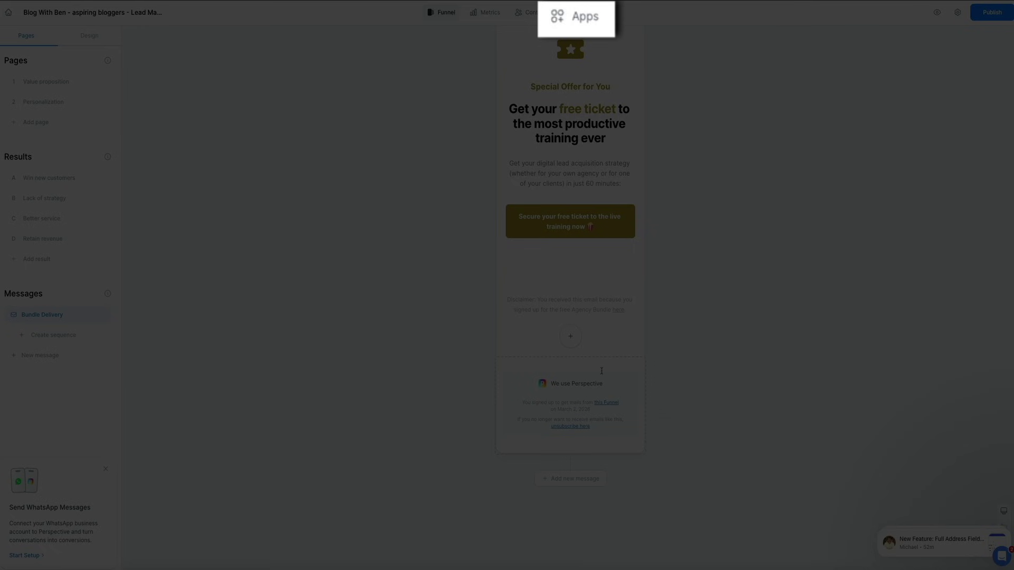
scroll(601, 371, "up", 1)
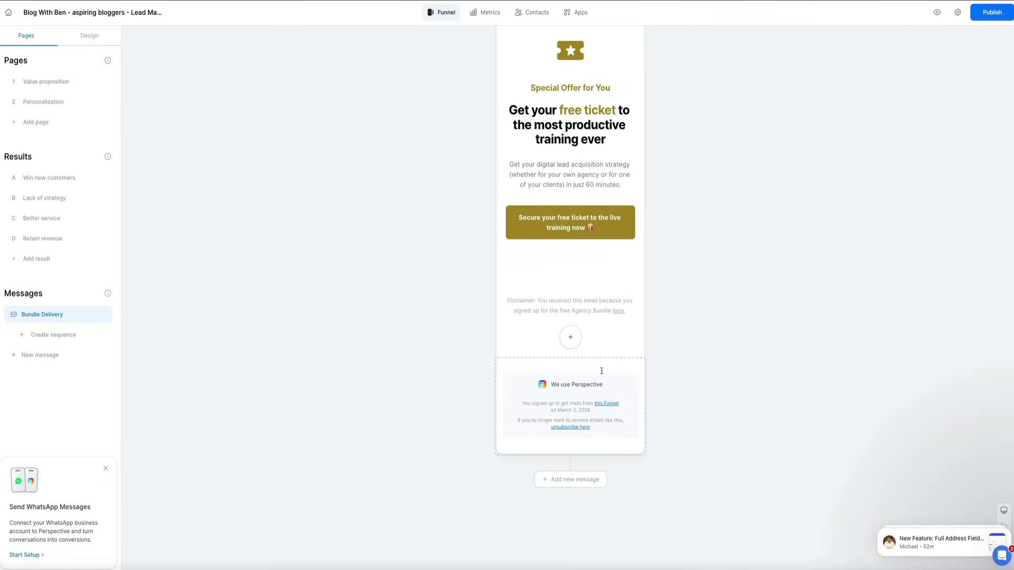
scroll(602, 371, "up", 4)
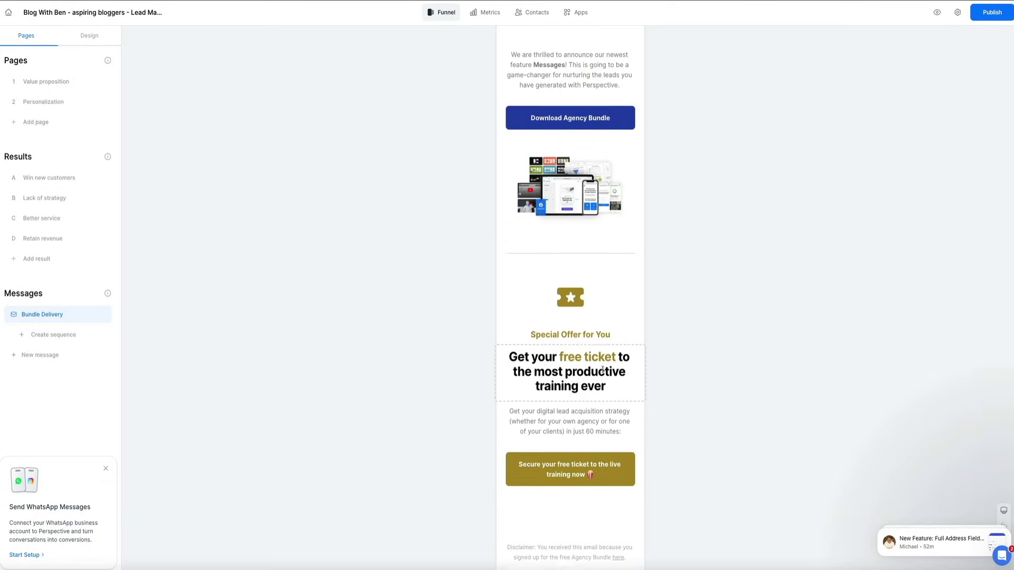
scroll(603, 371, "up", 4)
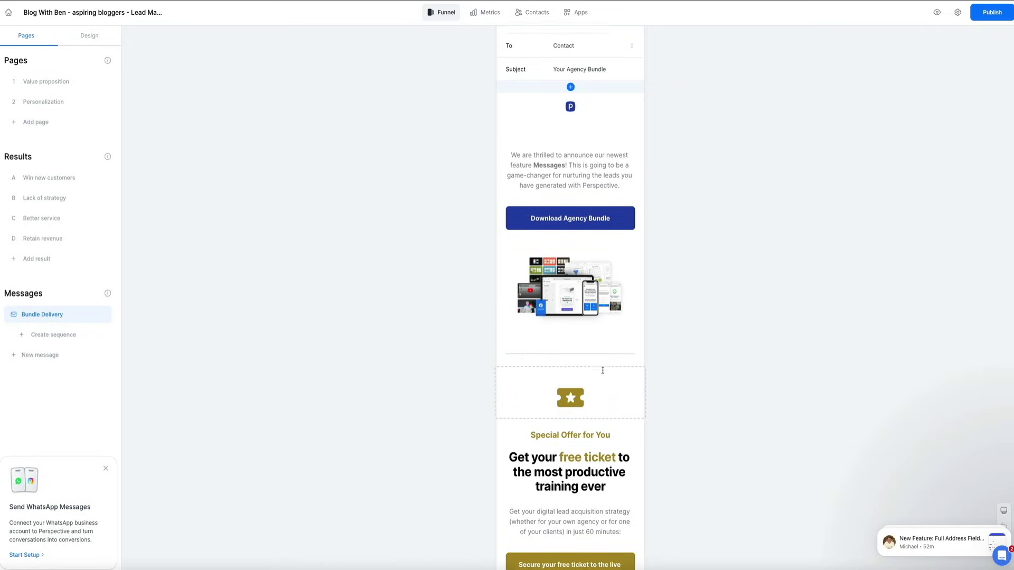
scroll(602, 371, "up", 1)
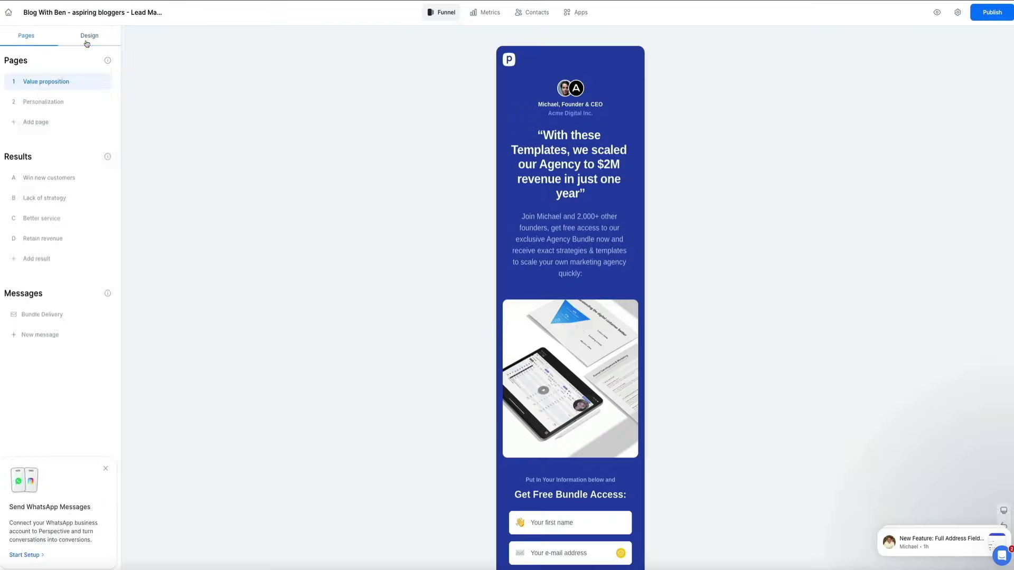
- Apply the Strategy Call design theme to all blocks and scroll through the restyled page
left_click(87, 42)
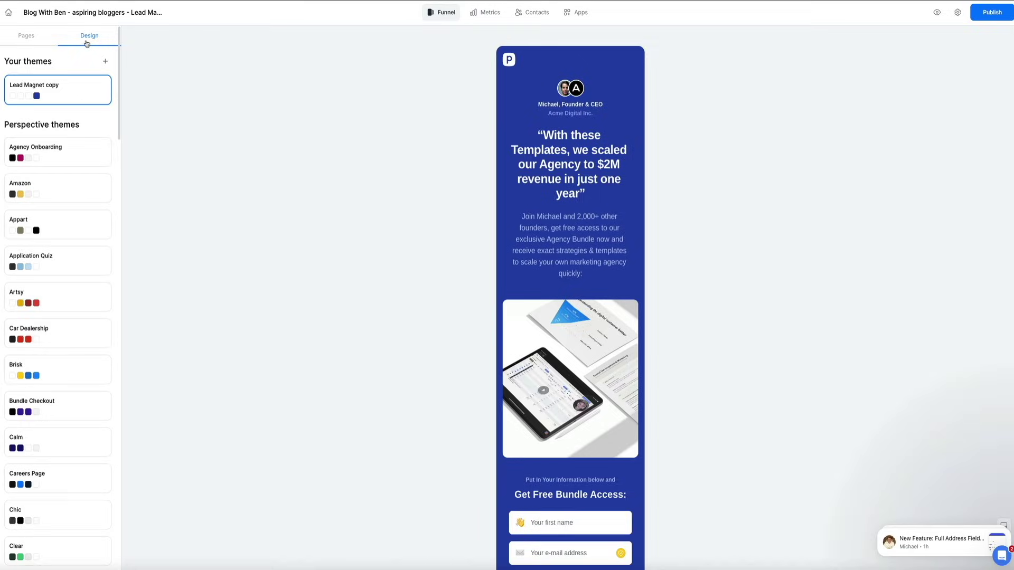
scroll(79, 135, "down", 2)
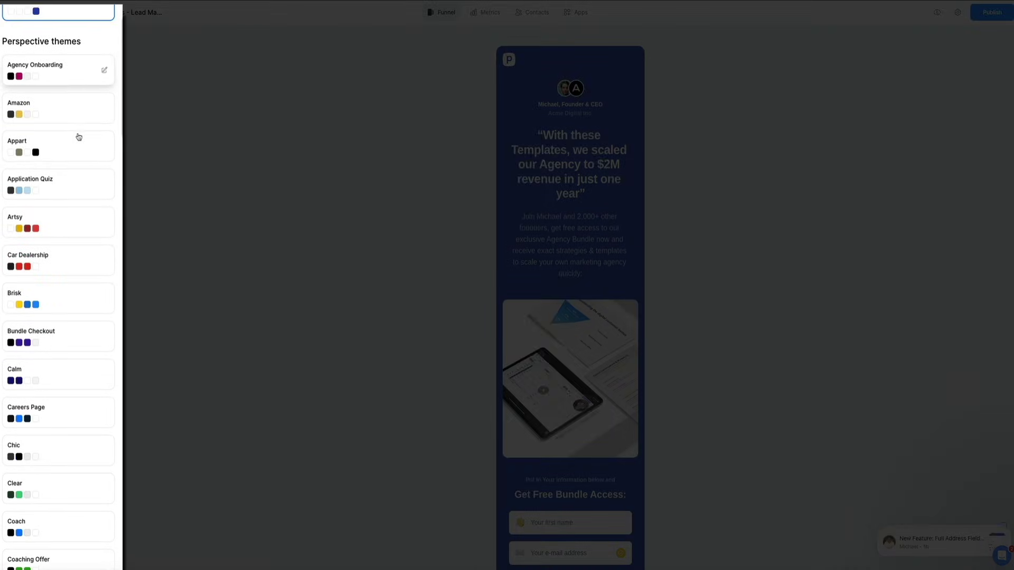
scroll(78, 154, "down", 5)
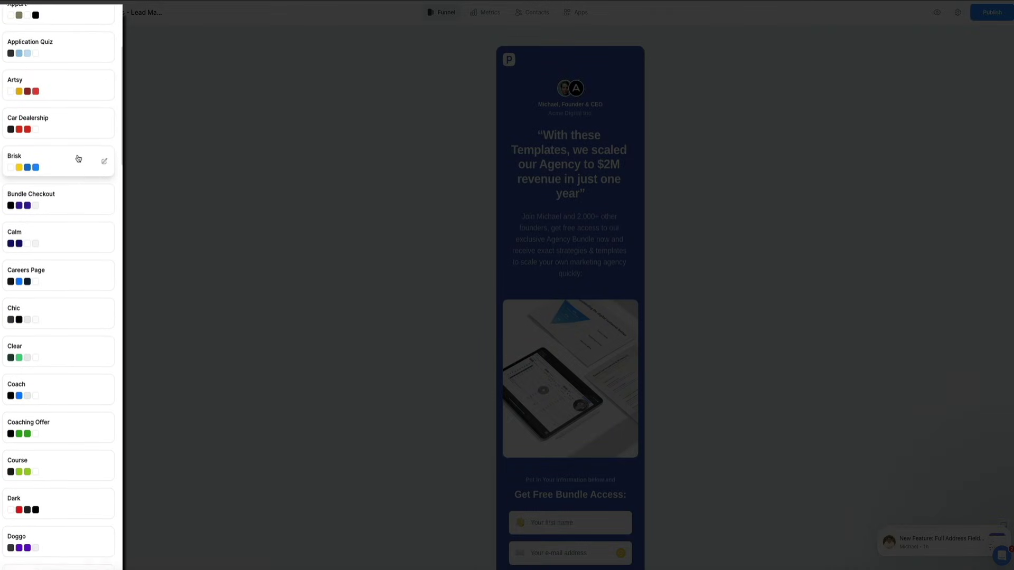
scroll(78, 158, "down", 3)
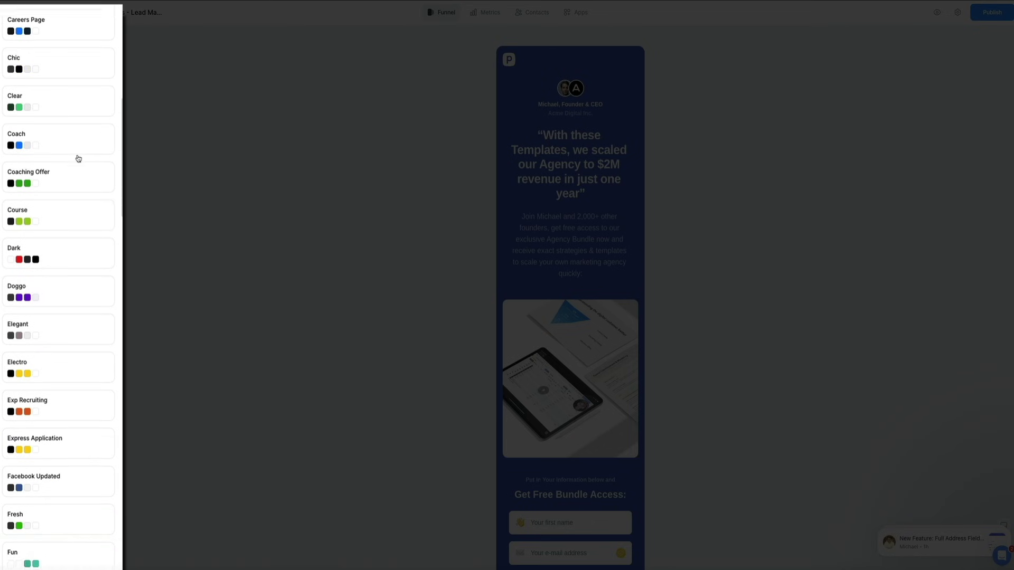
scroll(70, 211, "down", 20)
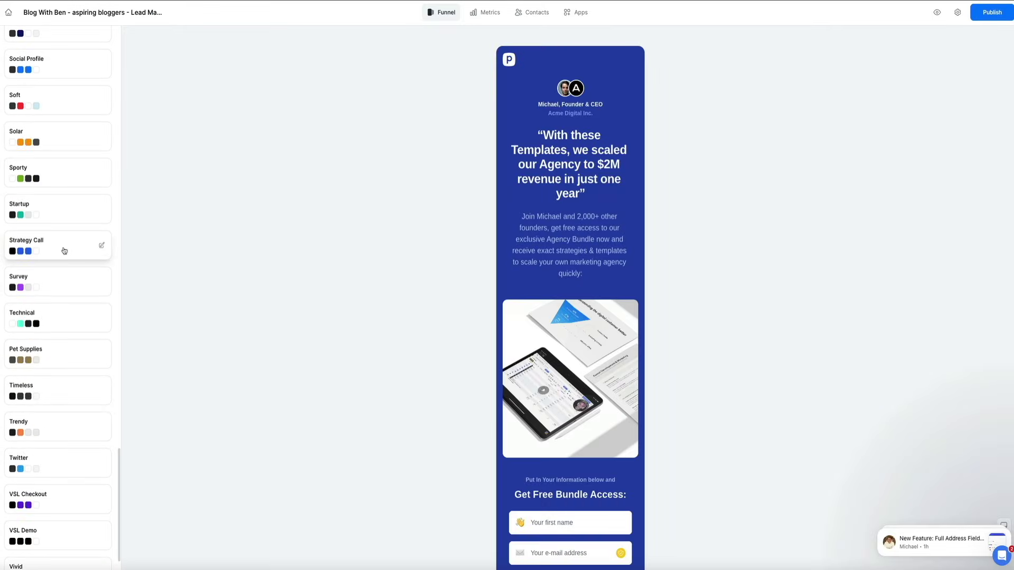
left_click(64, 251)
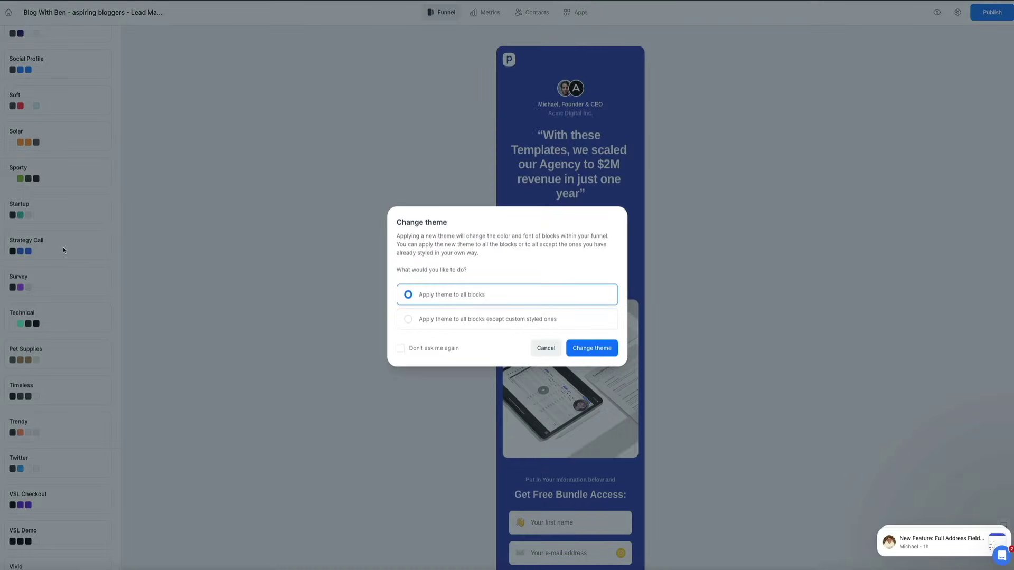
left_click(592, 350)
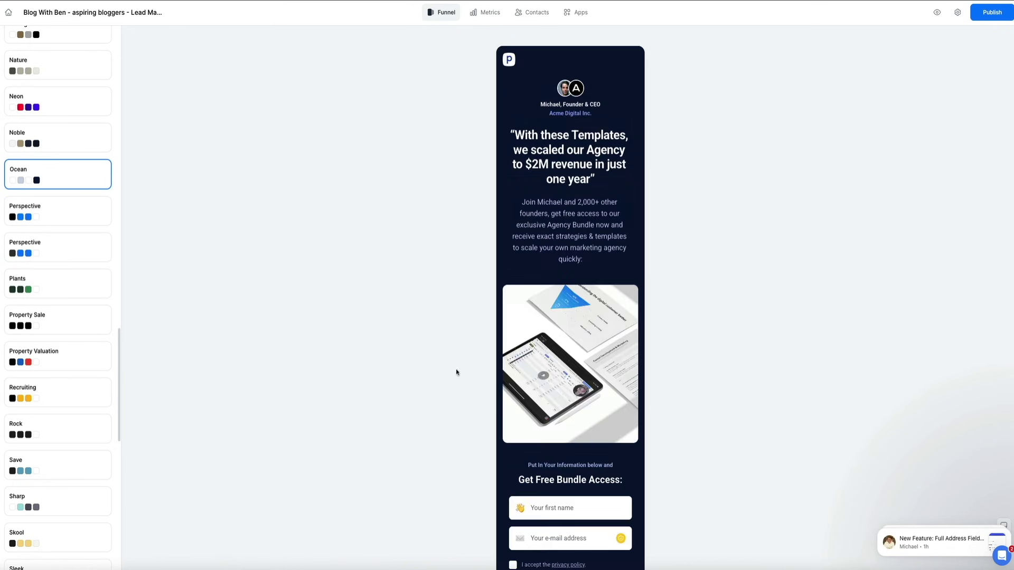
scroll(521, 381, "down", 5)
scroll(522, 380, "down", 10)
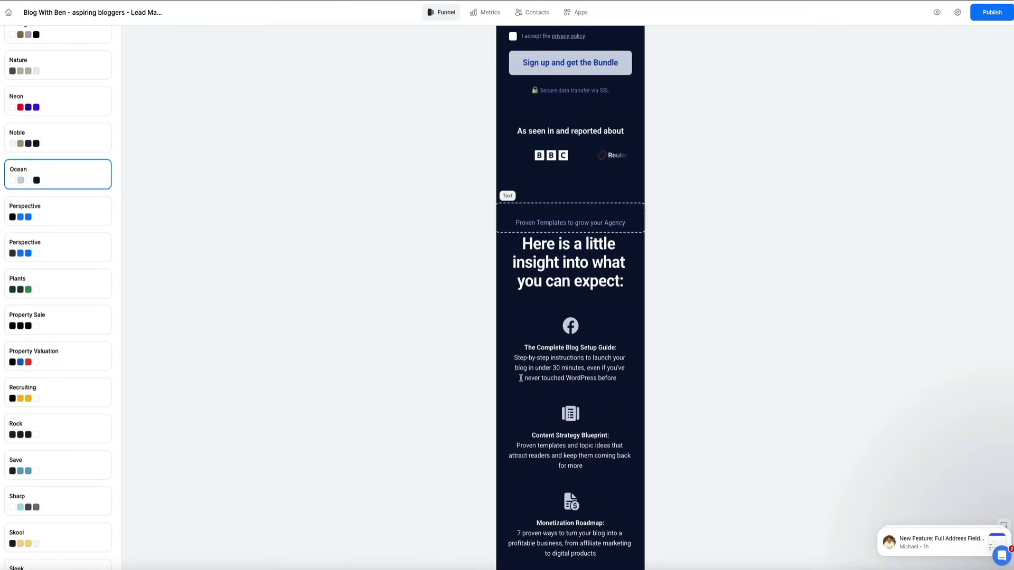
scroll(521, 378, "down", 10)
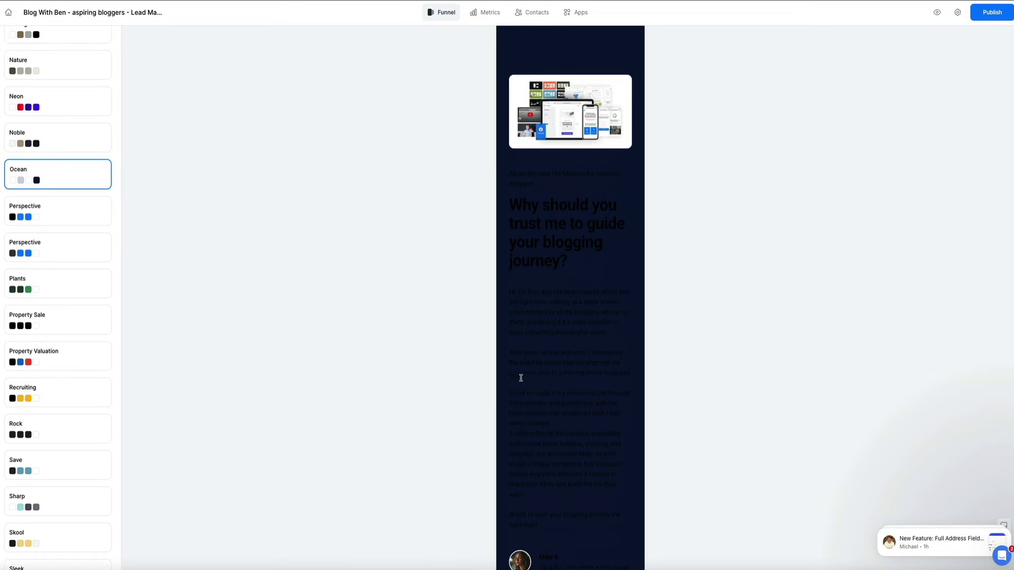
scroll(521, 378, "down", 3)
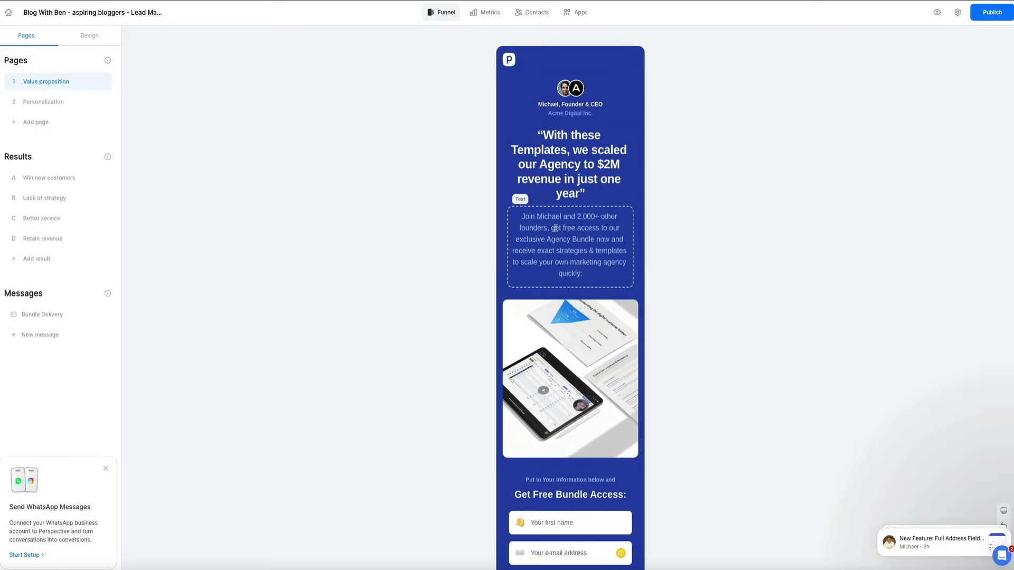
- Make the header, top column, surrounding sections and signup form column backgrounds black
left_click(570, 59)
left_click(21, 88)
left_click(81, 115)
left_click_drag(32, 200, 2, 238)
left_click(57, 65)
left_click(56, 159)
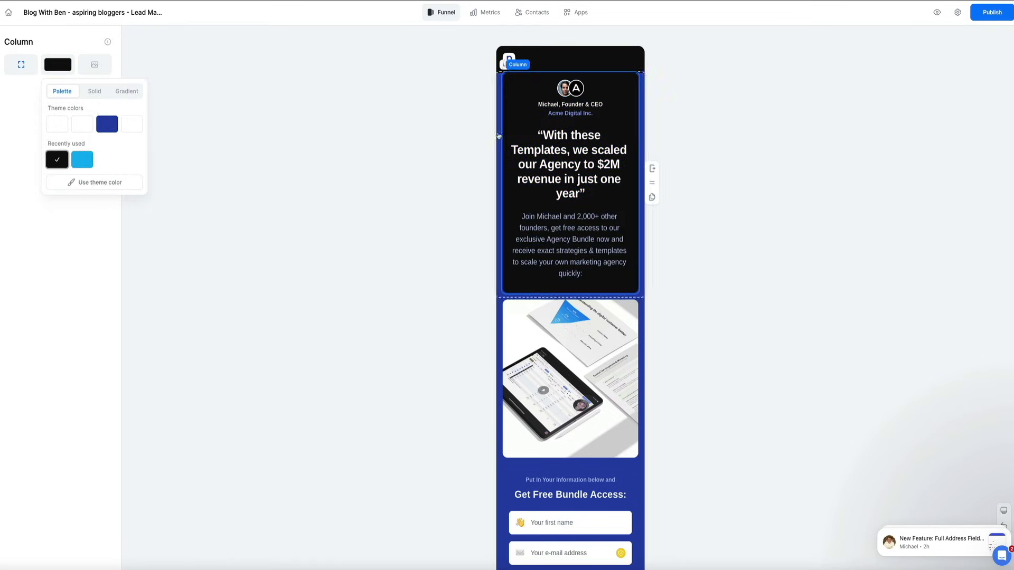
left_click(498, 134)
left_click(20, 88)
left_click(20, 184)
left_click(498, 317)
left_click(20, 88)
left_click(22, 185)
left_click(506, 296)
left_click(58, 65)
left_click(56, 159)
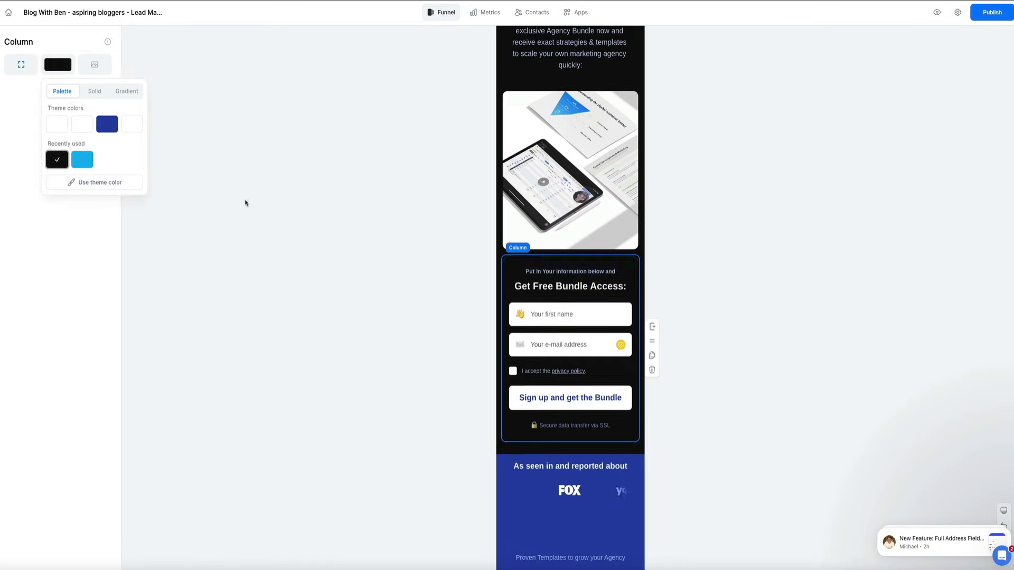
- Turn the As seen in section, divider, heading block, feature list and next divider black
scroll(498, 296, "down", 4)
left_click(500, 259)
left_click(20, 88)
left_click(20, 183)
left_click(502, 303)
left_click(504, 388)
left_click(20, 186)
left_click(20, 281)
scroll(504, 274, "down", 3)
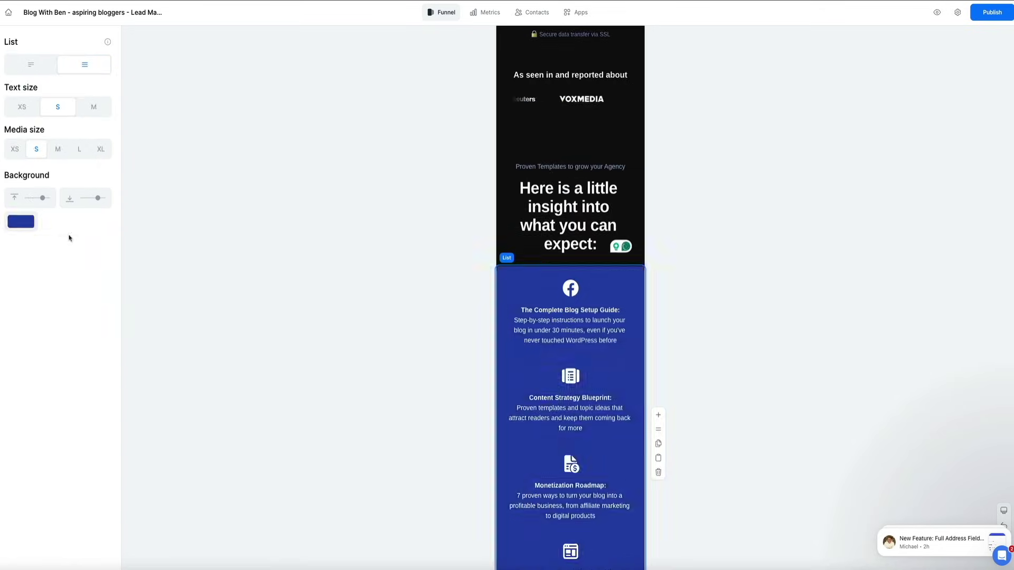
left_click(505, 274)
left_click(20, 220)
left_click(20, 316)
scroll(519, 186, "down", 8)
- Set the image column and the section holding the image to black backgrounds
left_click(21, 88)
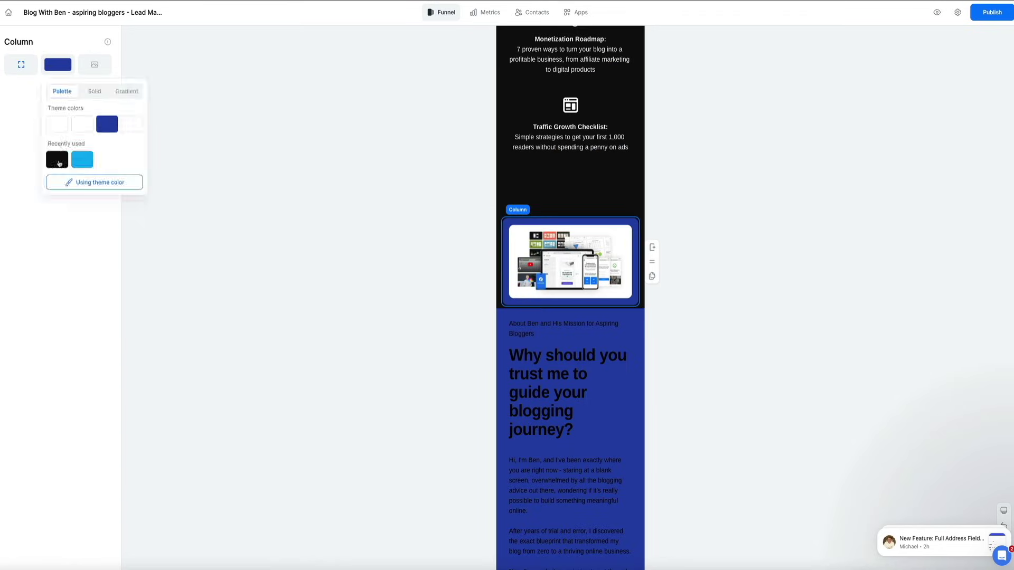
left_click(20, 184)
left_click(56, 64)
left_click(53, 159)
left_click(545, 264)
left_click(20, 88)
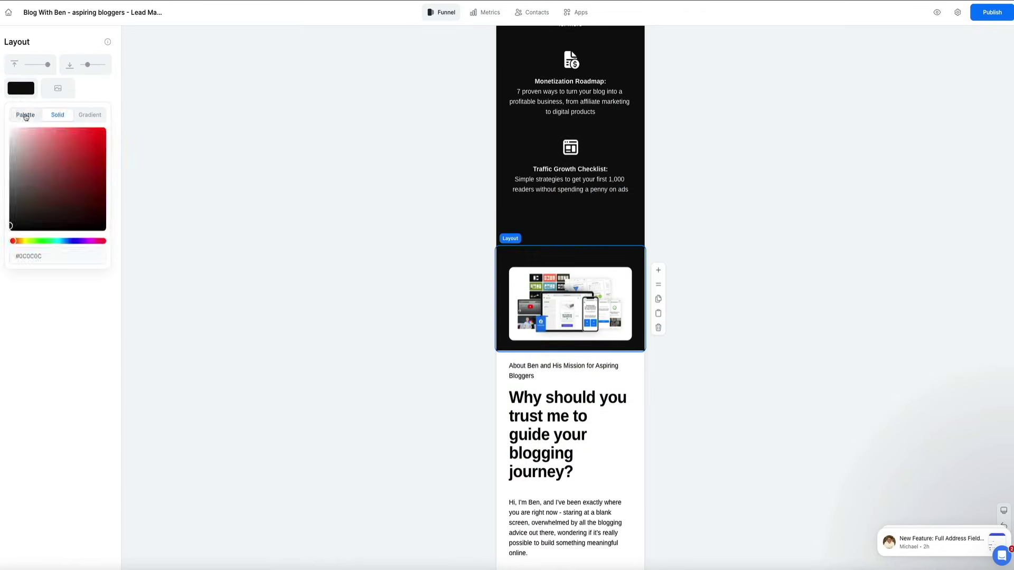
left_click(571, 296)
left_click(56, 63)
left_click(234, 249)
- Blacken the lower dividers and lower signup form section, and recolour the footer background
scroll(234, 249, "down", 12)
left_click(571, 257)
left_click(21, 161)
left_click(20, 256)
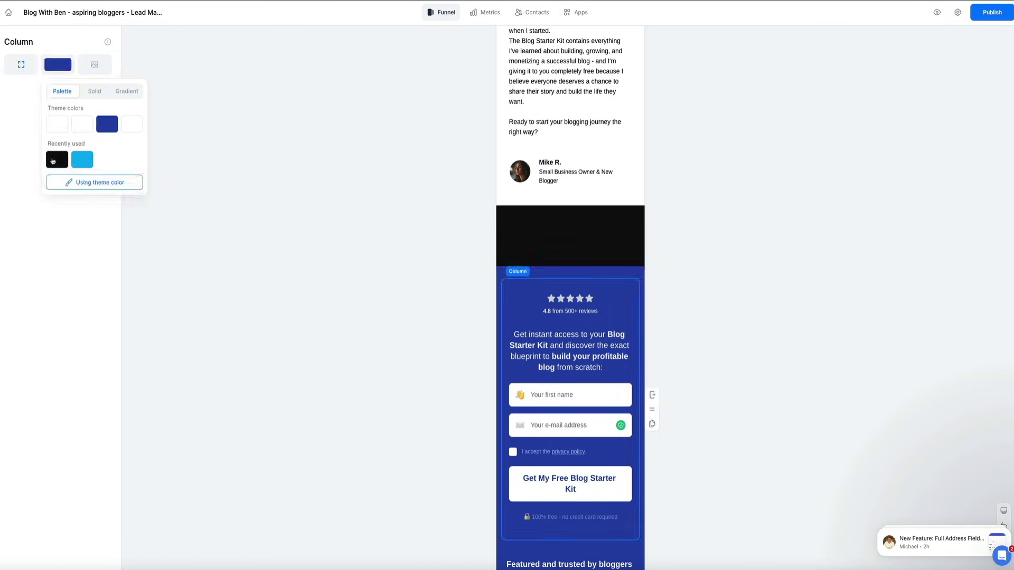
left_click(571, 316)
left_click(20, 183)
scroll(570, 317, "down", 4)
left_click(571, 433)
left_click(21, 160)
left_click(20, 256)
left_click(570, 507)
left_click(21, 215)
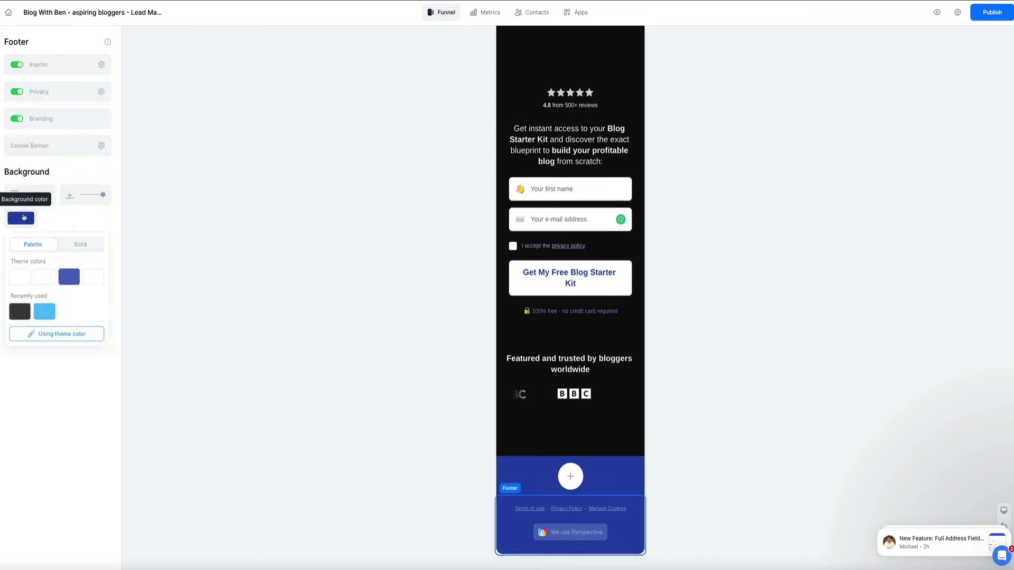
left_click(20, 310)
left_click(319, 447)
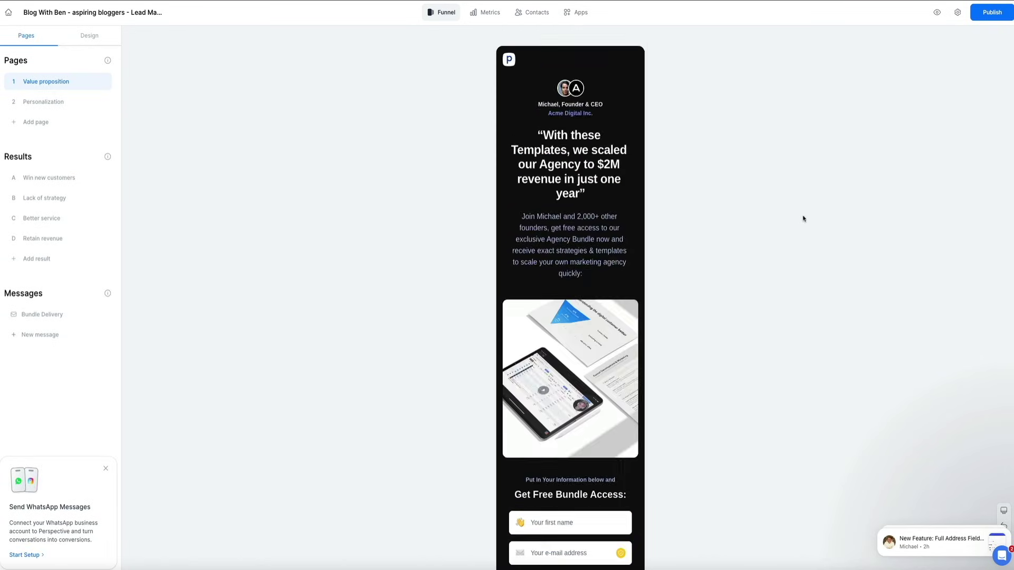
- Replace the column's tablet image with the Blog Starter Kit cover image
left_click(570, 378)
left_click(94, 88)
left_click(95, 64)
left_click(22, 243)
left_click(810, 445)
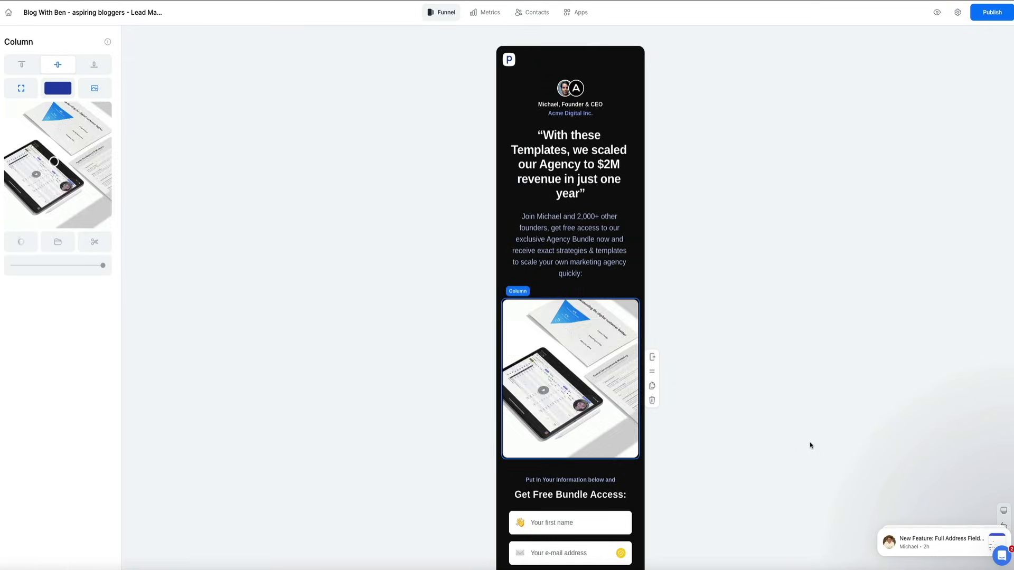
left_click(57, 88)
left_click(290, 353)
- Swap the first feature's Facebook icon for a wrench found by searching 'tool'
scroll(688, 375, "down", 10)
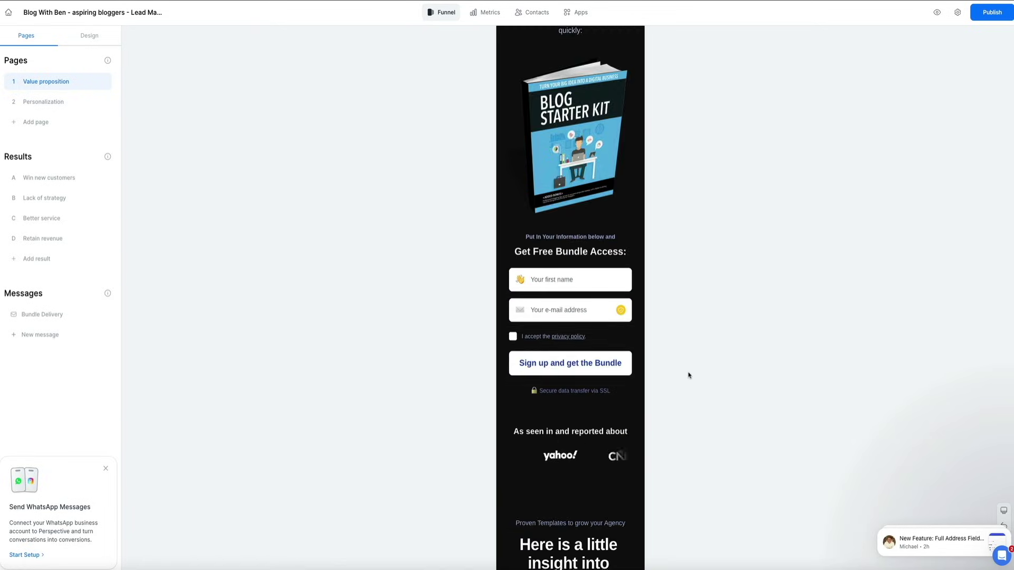
left_click(571, 368)
left_click(58, 159)
type("book")
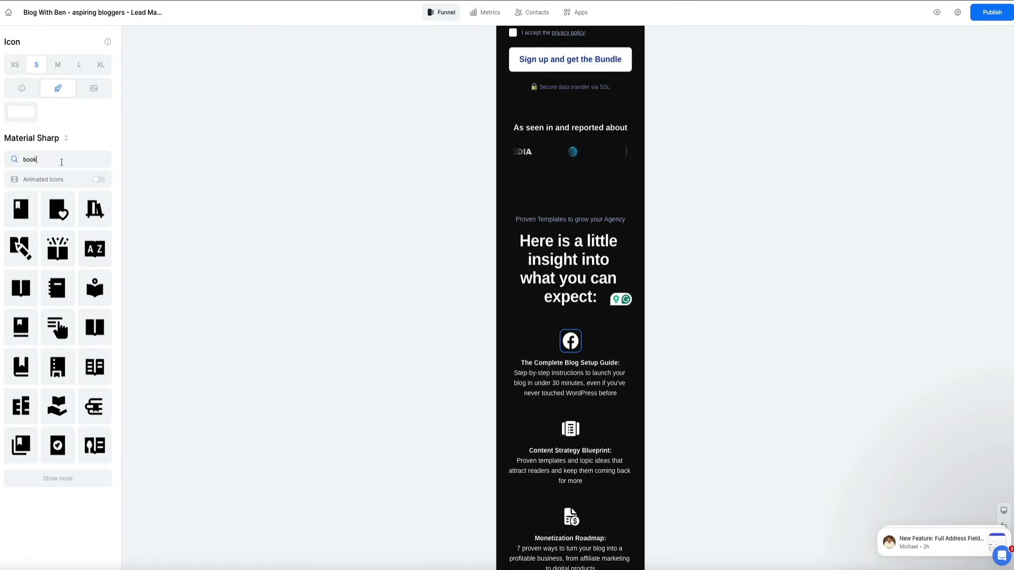
left_click(58, 249)
double_click(29, 159)
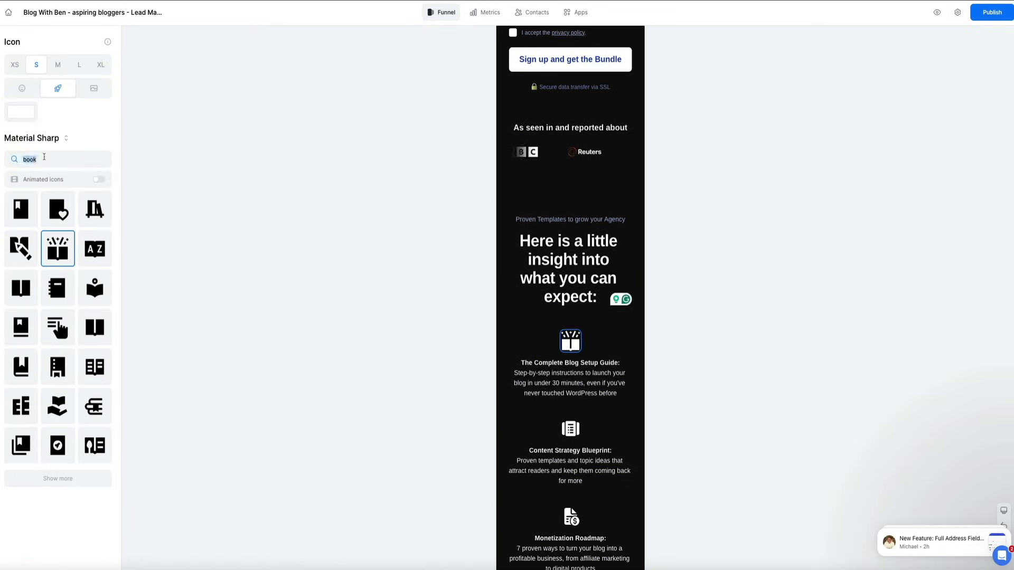
type("map")
left_click(21, 211)
double_click(30, 159)
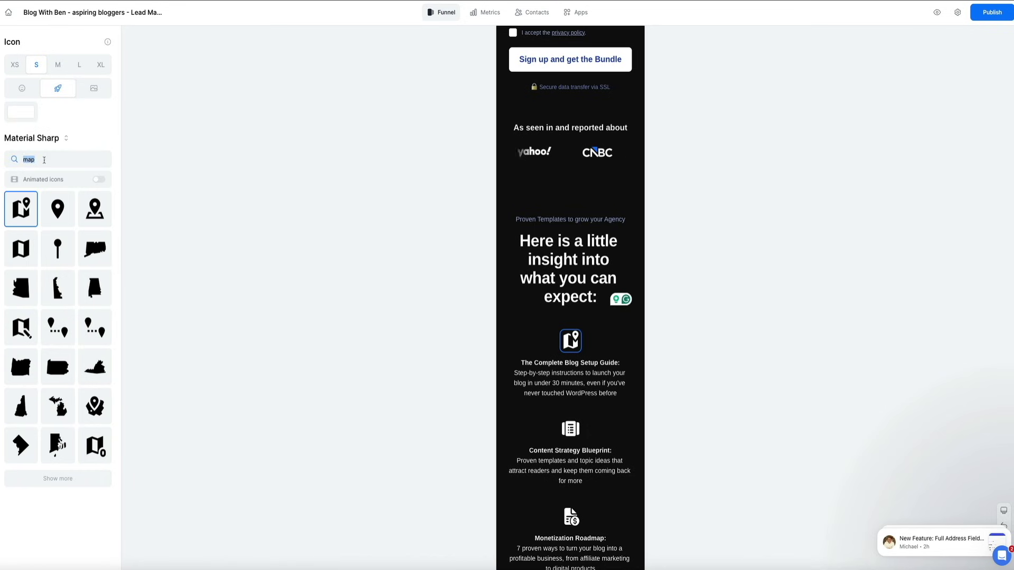
type("tool")
left_click(58, 209)
scroll(326, 303, "down", 5)
scroll(326, 302, "down", 10)
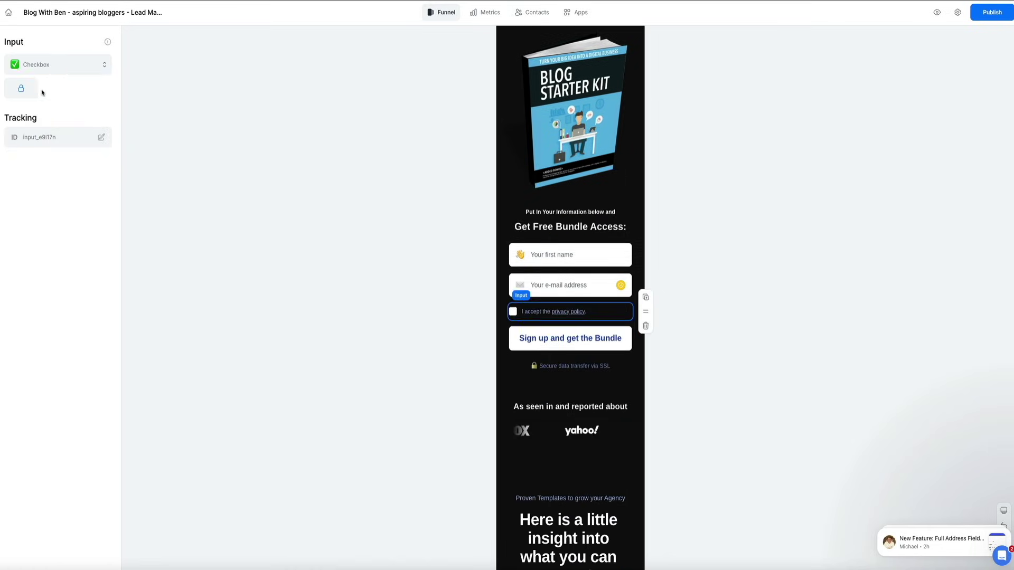
- Replace the page logo with the uploaded blue arrow favicon image
key("Tab")
key("Tab")
key("Tab")
key("Tab")
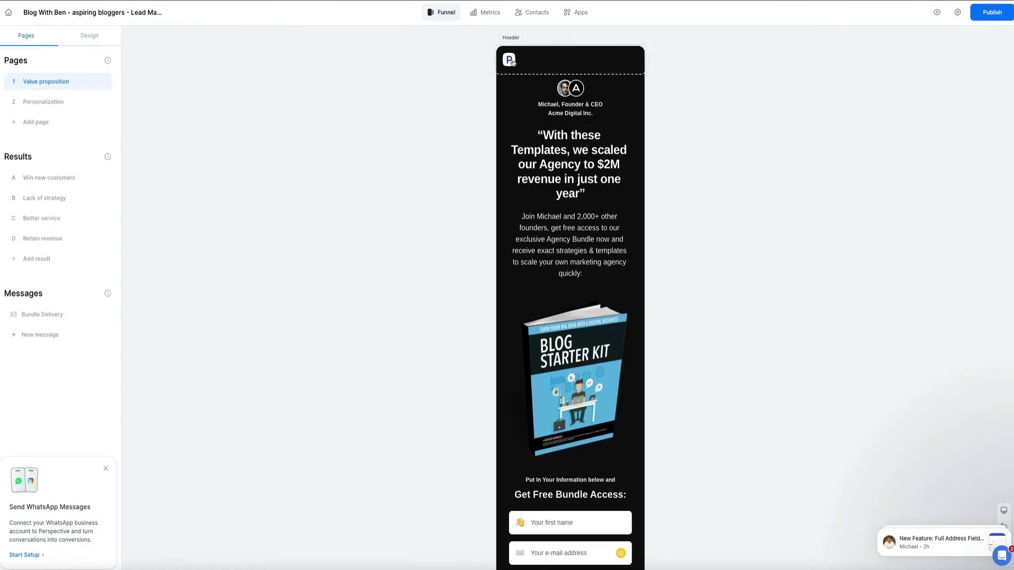
left_click(509, 62)
left_click(509, 60)
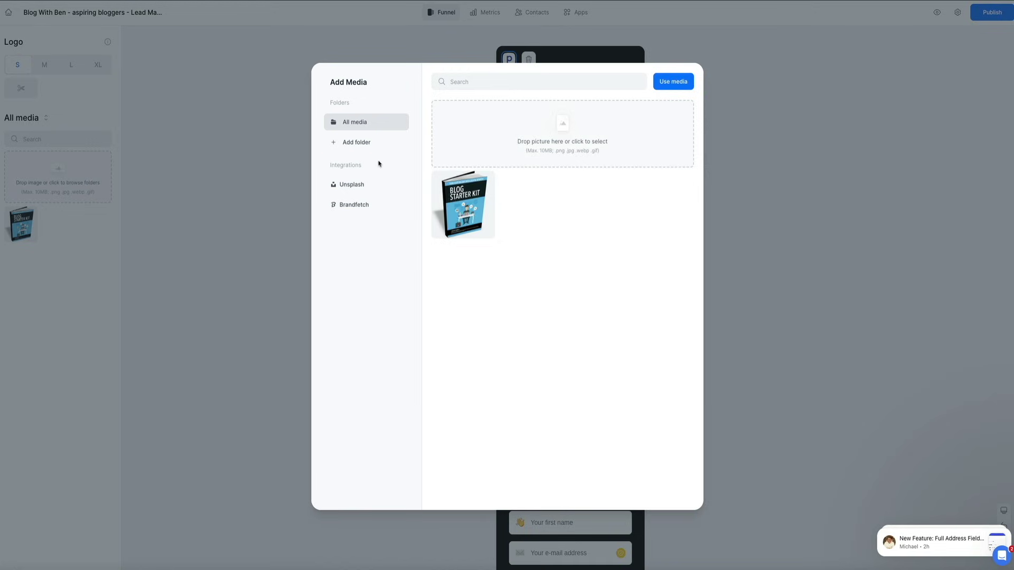
left_click(575, 129)
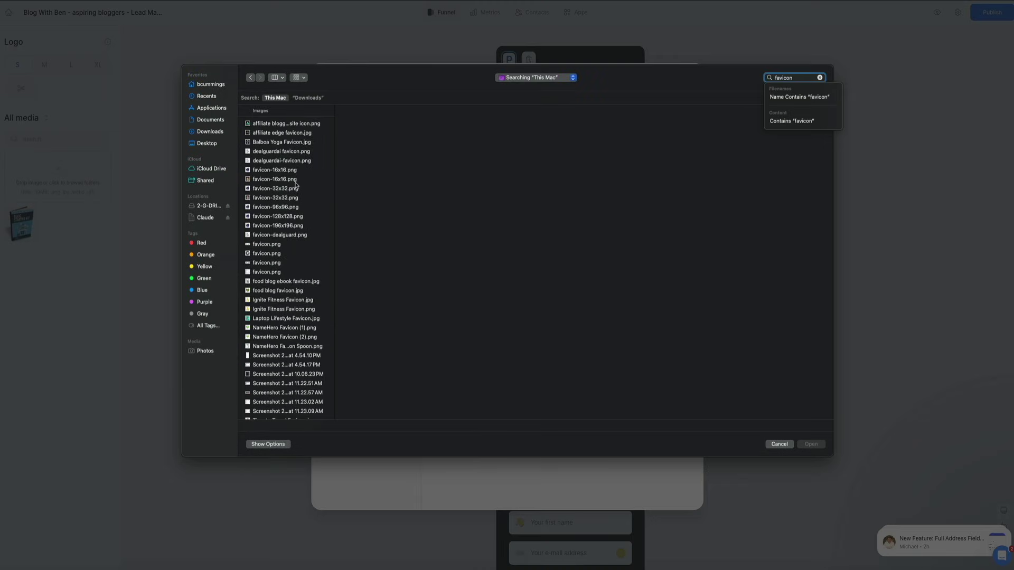
scroll(297, 184, "down", 1)
left_click(267, 267)
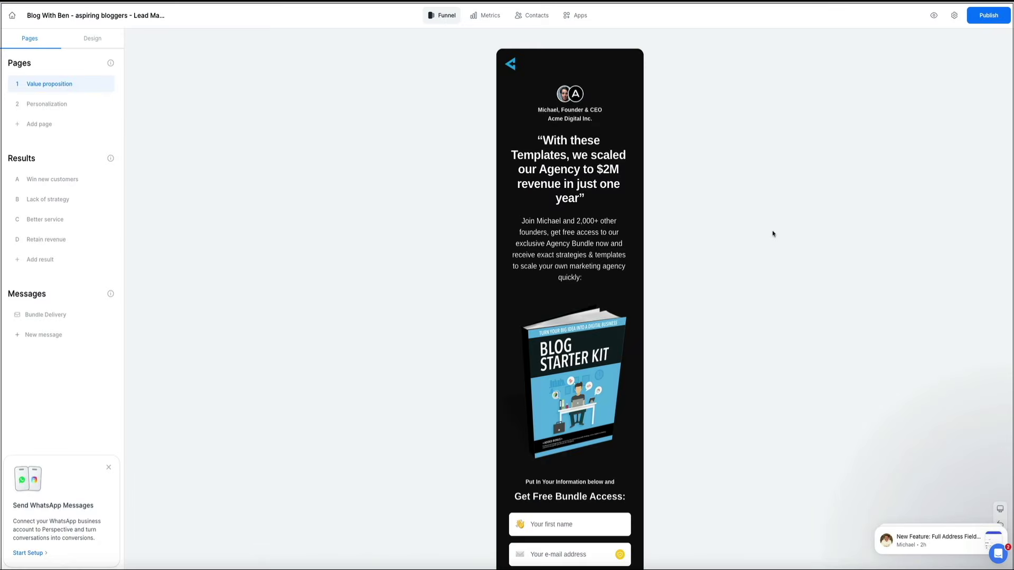
- Add an uploaded headshot as the reviews avatar and delete the old avatar
left_click(573, 95)
left_click(89, 152)
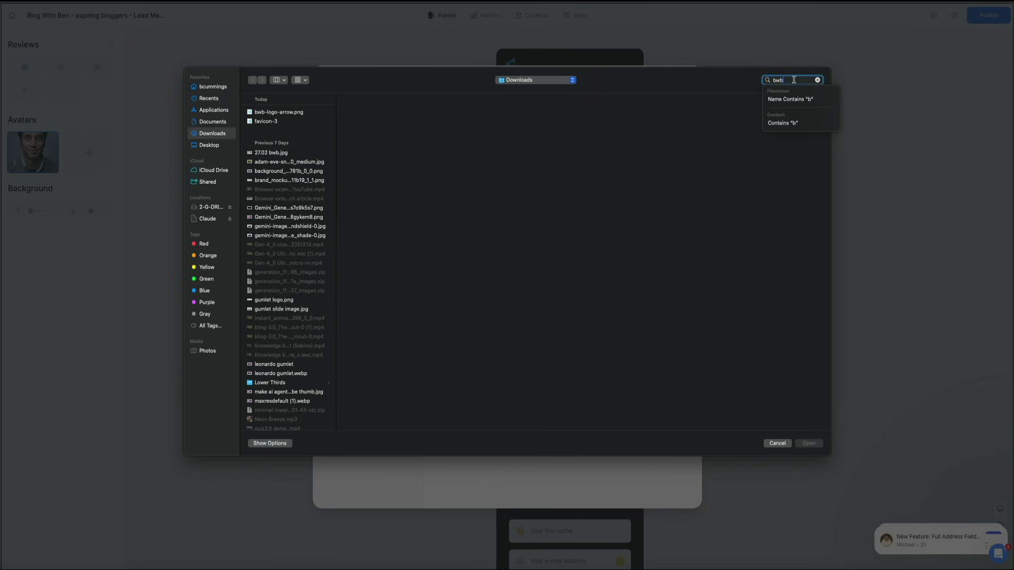
left_click(275, 254)
double_click(318, 253)
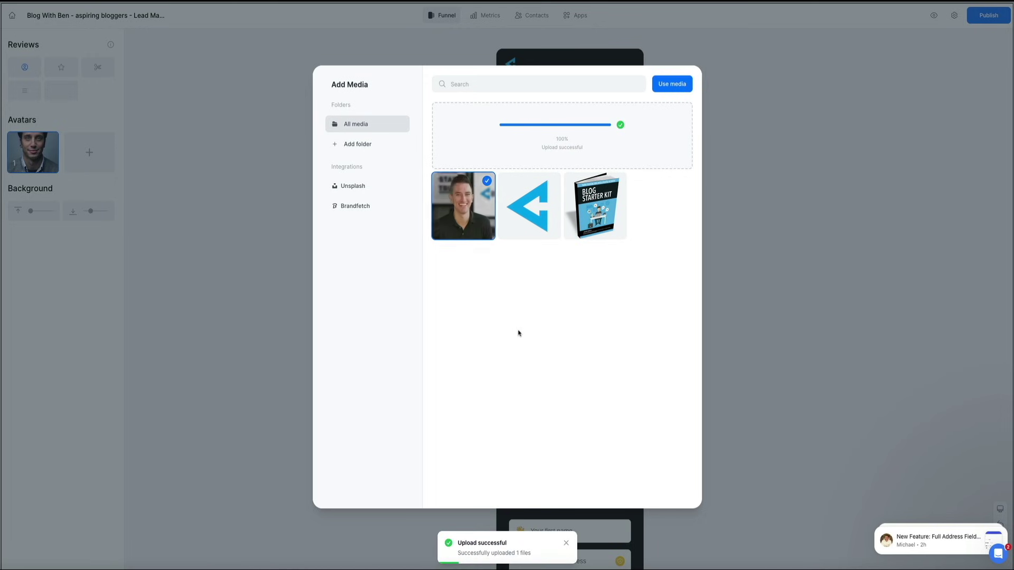
left_click(681, 85)
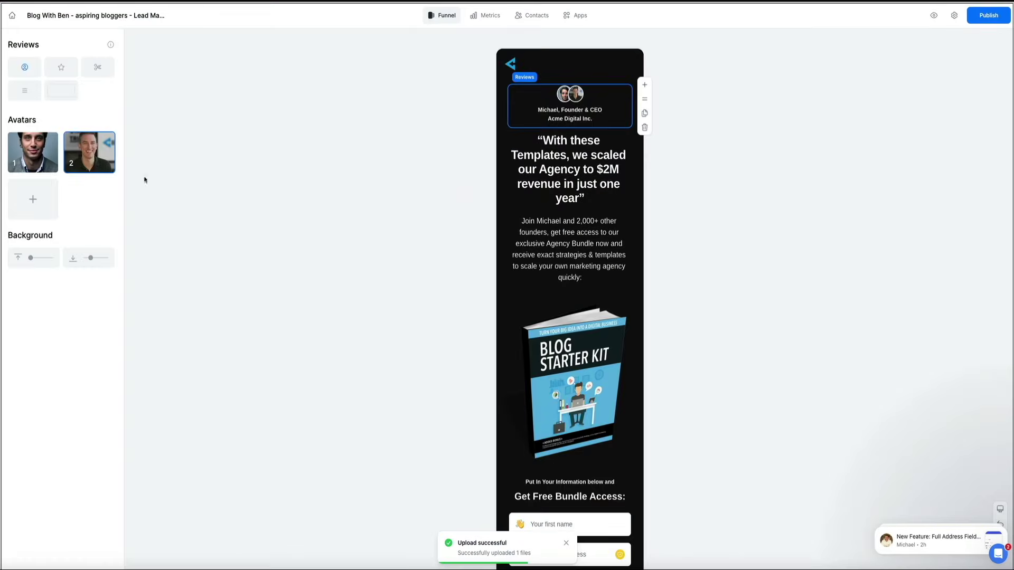
left_click(53, 141)
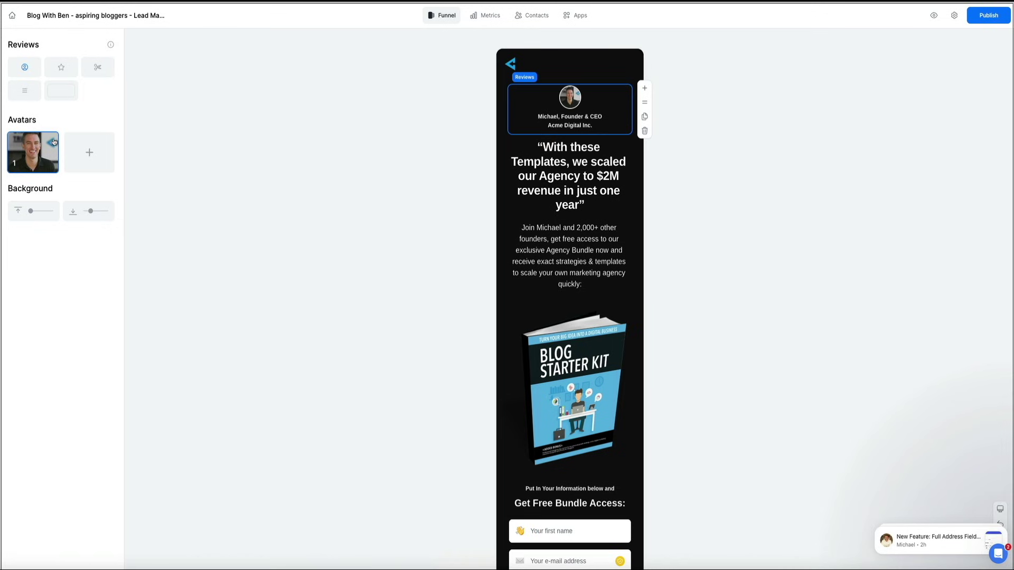
left_click(759, 223)
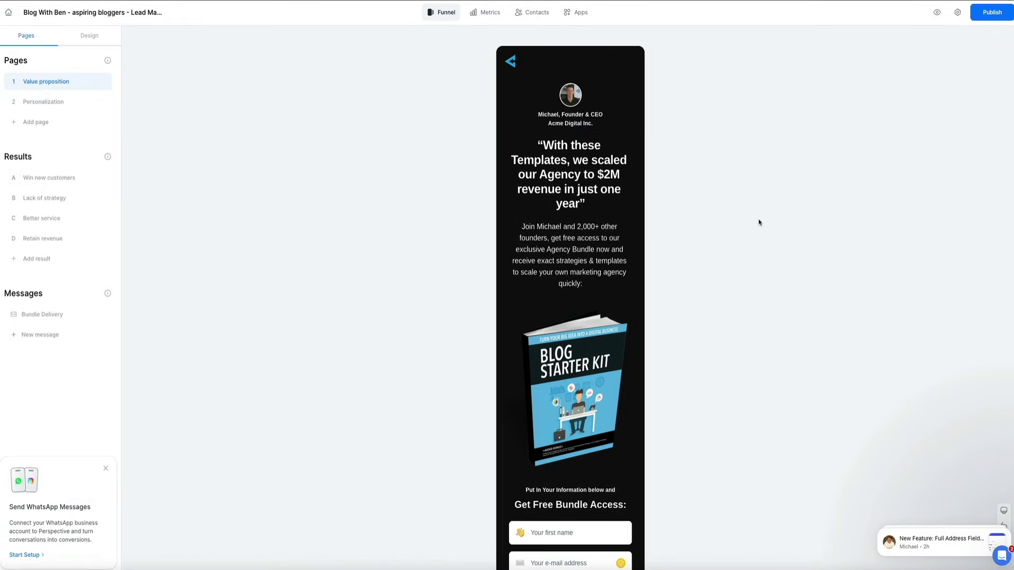
- Select the headline text so it can be rewritten
left_click(639, 203)
left_click_drag(639, 202, 469, 163)
left_click(481, 126)
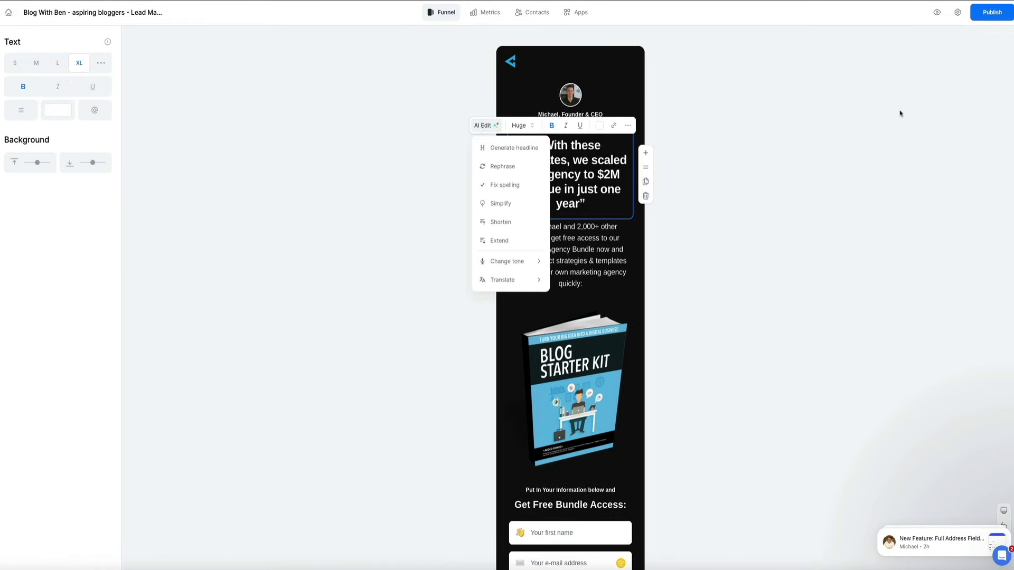
- Set the subtitle to 'Step-by-Step guide on how to start a blog and turn it into a business'; rename the button eBook
key("Escape")
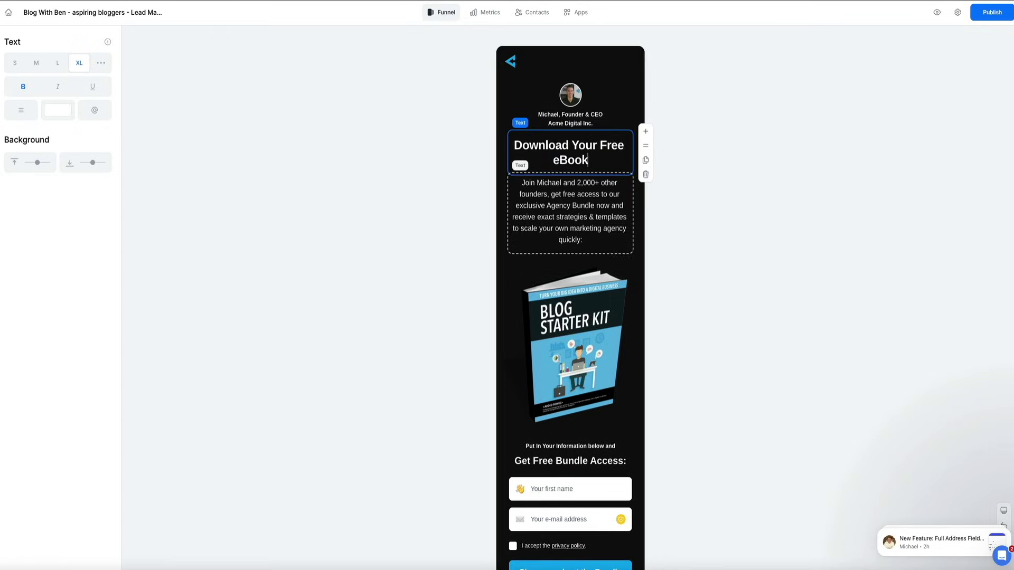
type("Step-by-Step guide on how to start a blog and turn it into a business")
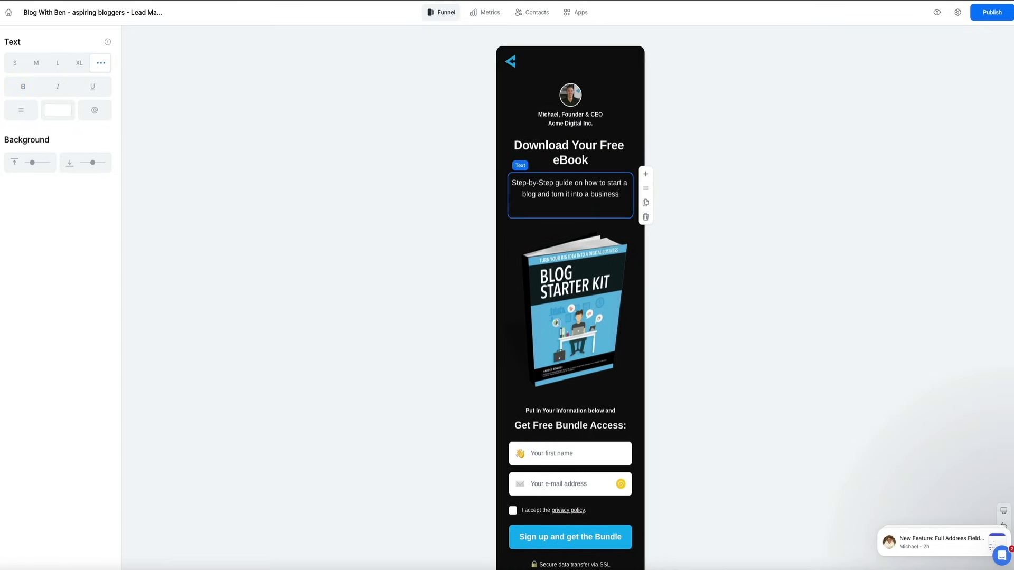
left_click(772, 187)
scroll(772, 187, "down", 4)
double_click(610, 320)
type("eBook")
left_click(606, 220)
scroll(594, 276, "down", 15)
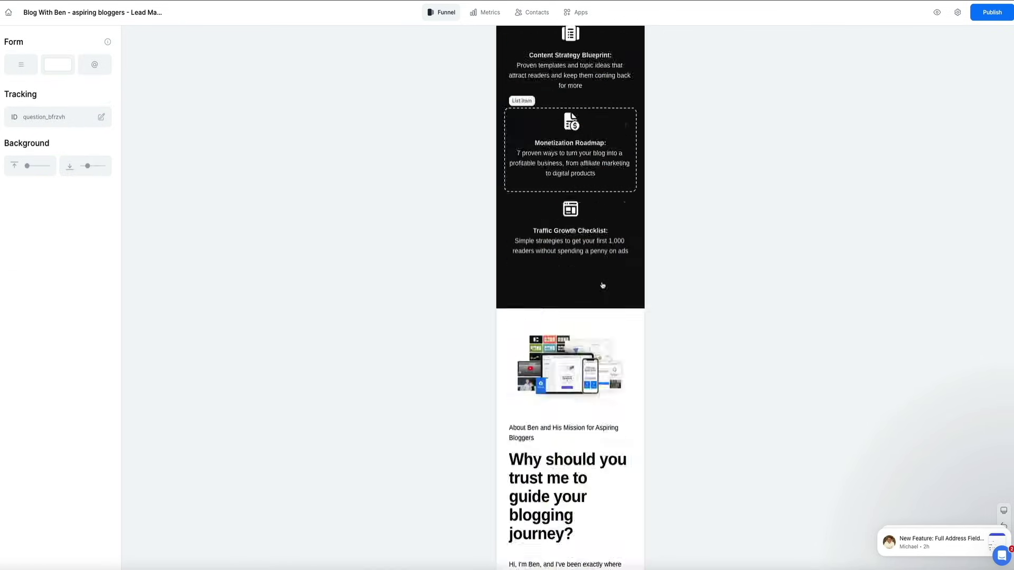
- Turn the Personalization page and Win new customers result sections black and recolour the training button
left_click(774, 254)
left_click(58, 103)
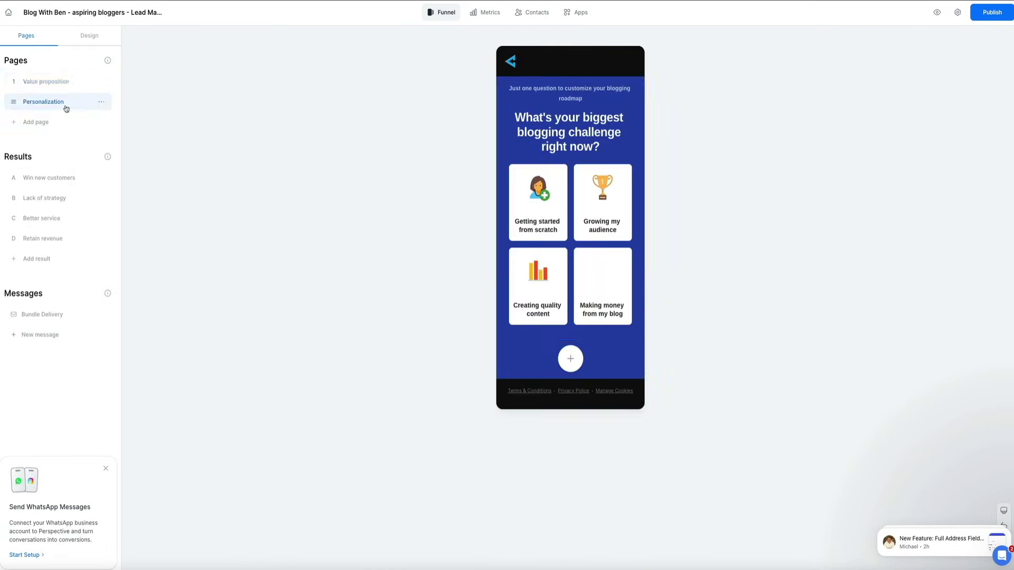
left_click(237, 147)
left_click(167, 119)
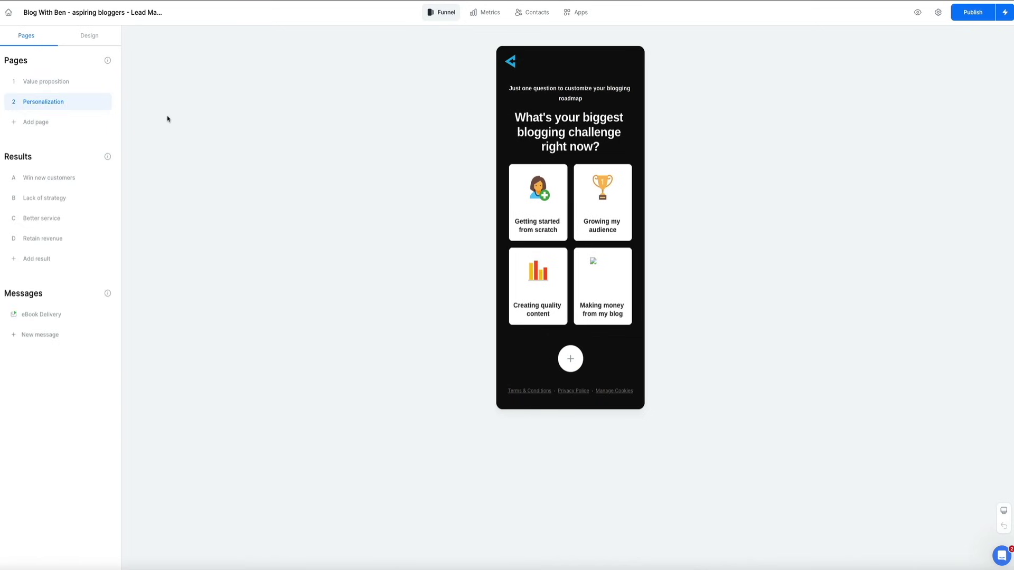
left_click(64, 179)
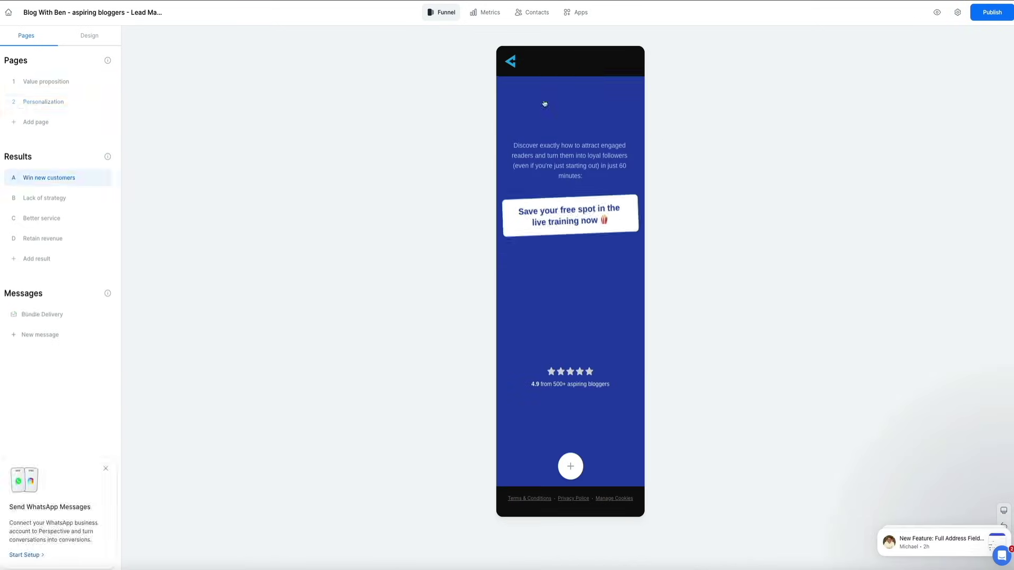
left_click(17, 208)
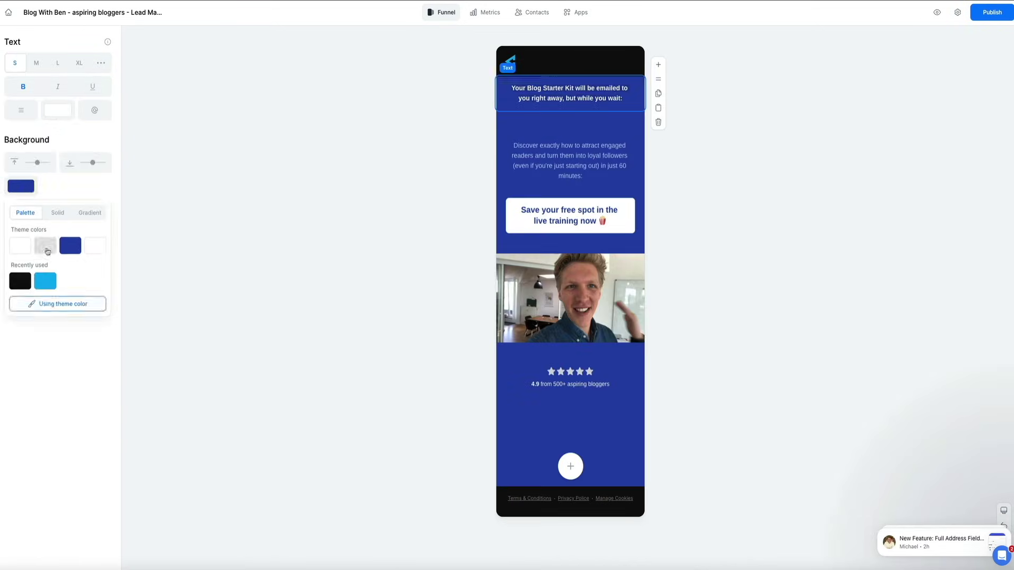
double_click(593, 151)
left_click(550, 203)
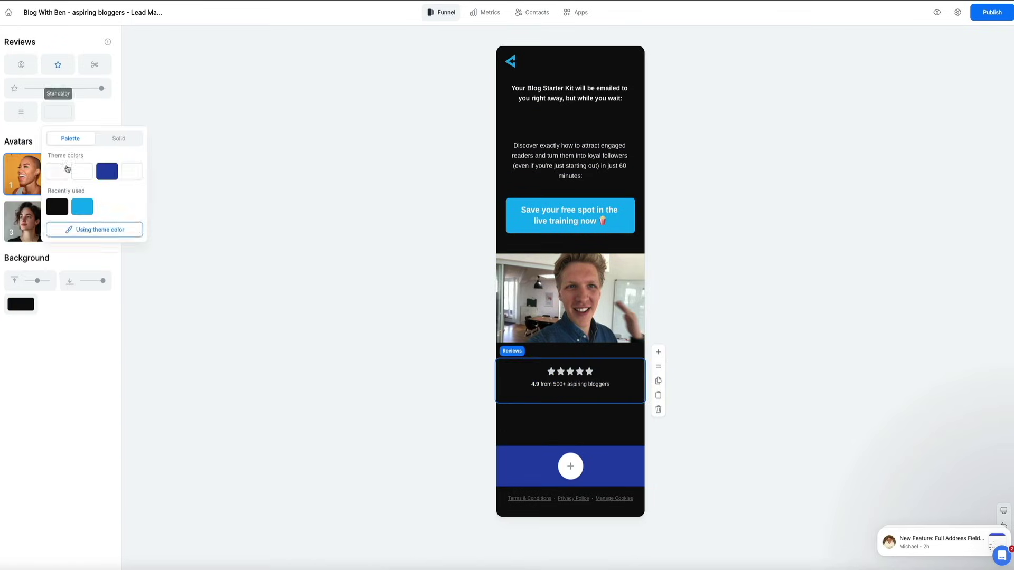
left_click(908, 290)
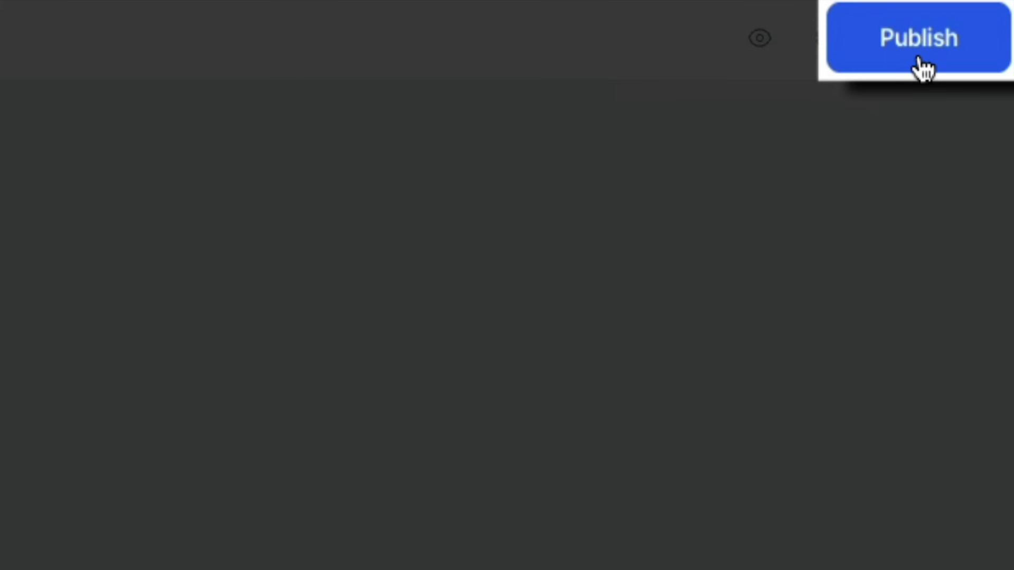
- Save the funnel link unchanged and publish the funnel live
left_click(919, 58)
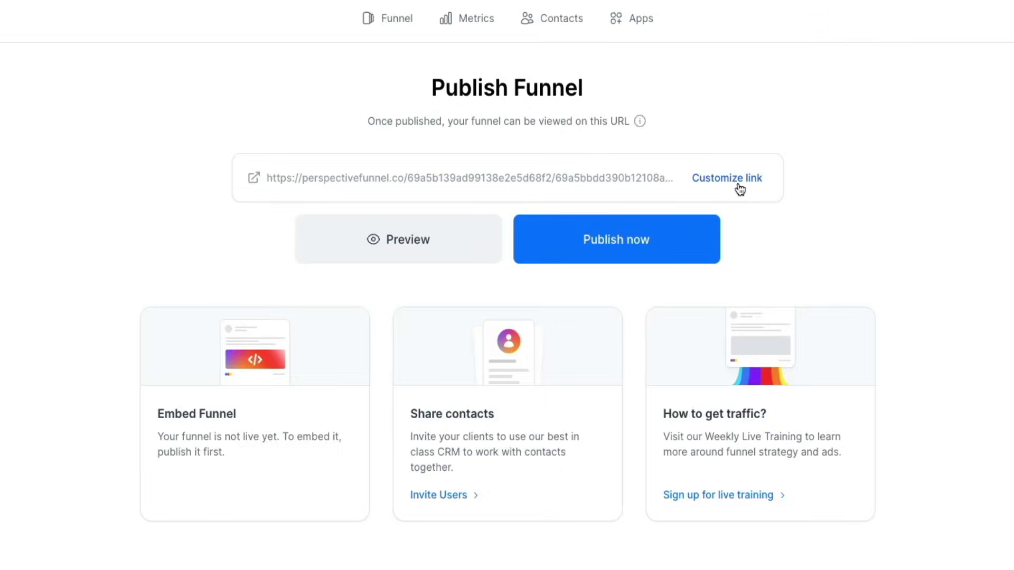
left_click(739, 189)
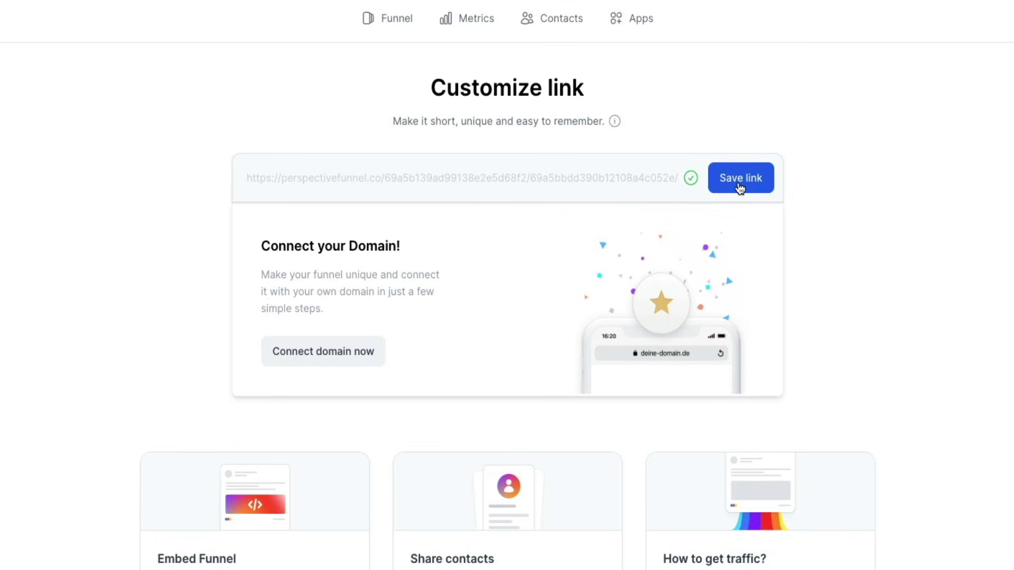
left_click(741, 183)
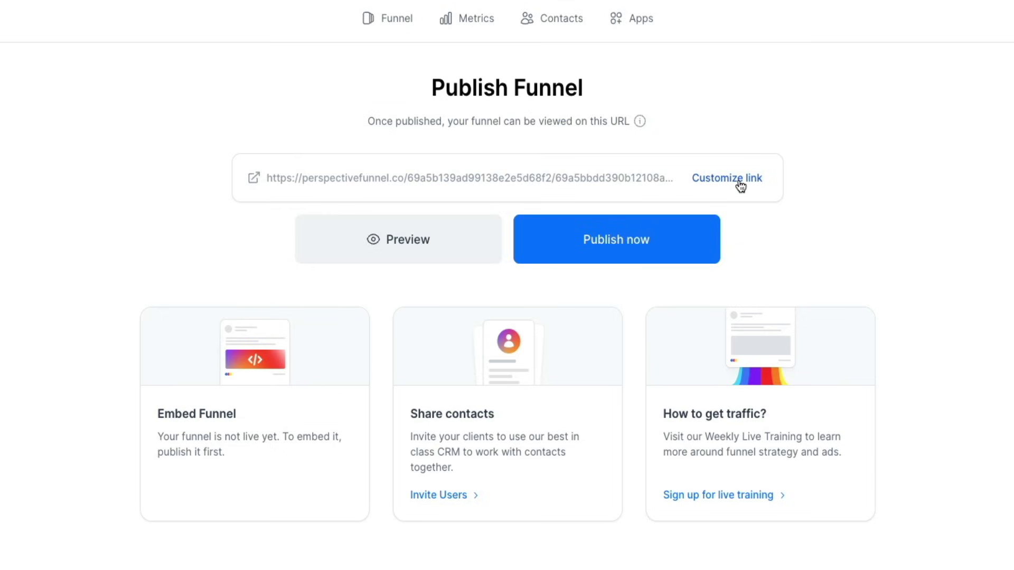
left_click(593, 258)
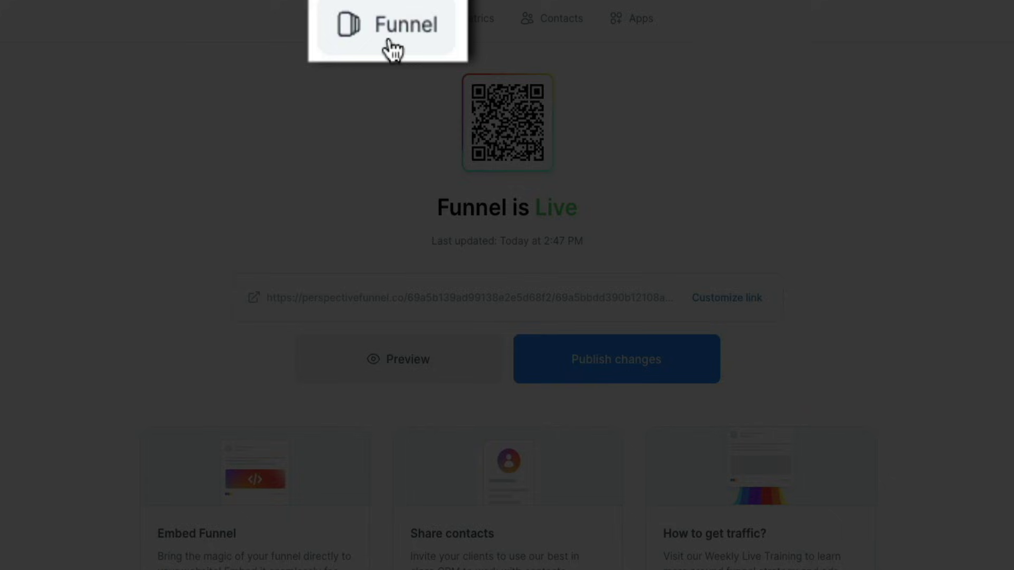
- Set the eBook Delivery email live, then return to the publish page
left_click(390, 27)
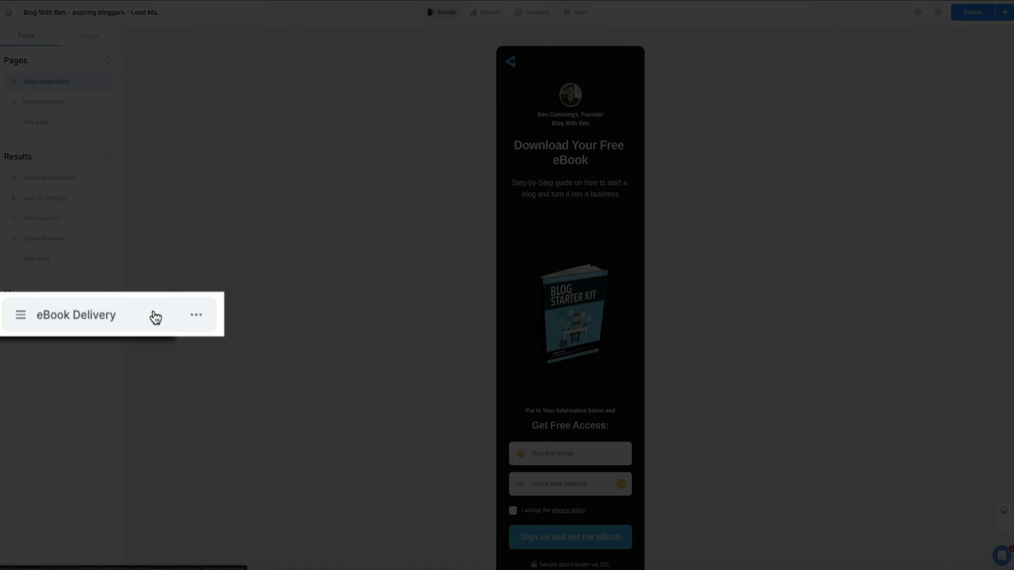
left_click(80, 316)
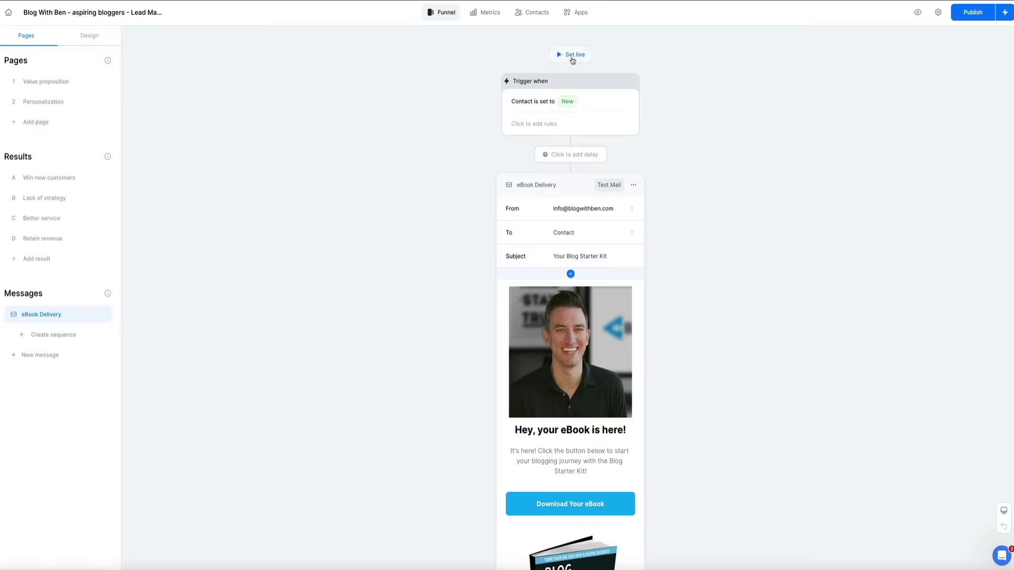
left_click(572, 55)
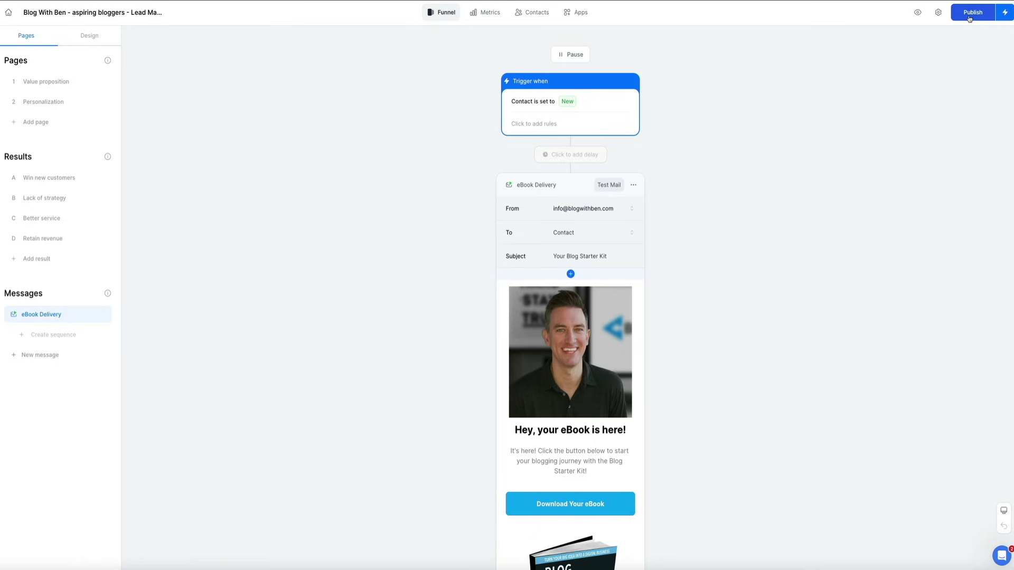
left_click(970, 18)
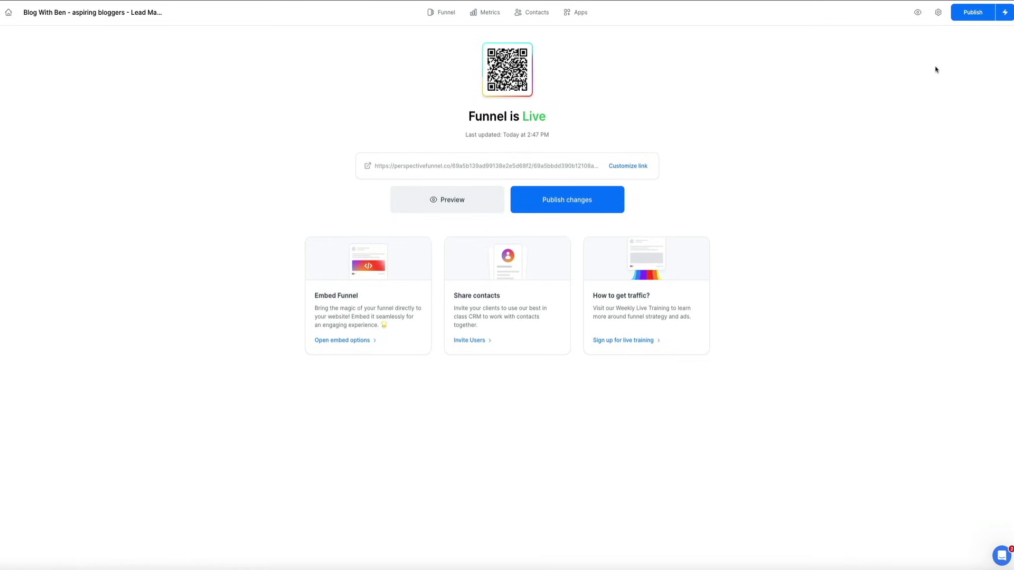
- Open the copied live funnel link, accept all cookies, and autofill the name and e-mail fields
left_click(557, 166)
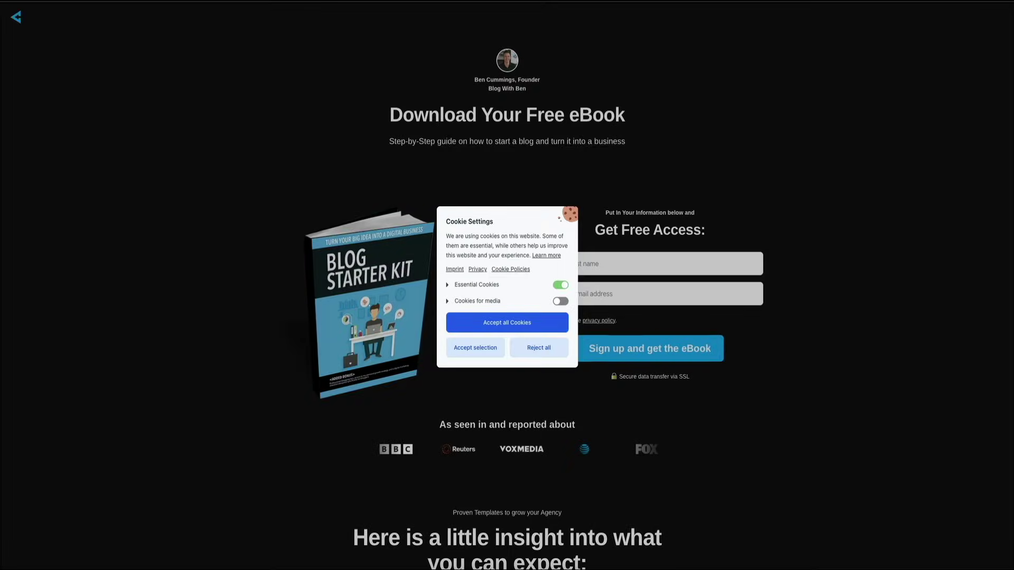
left_click(508, 323)
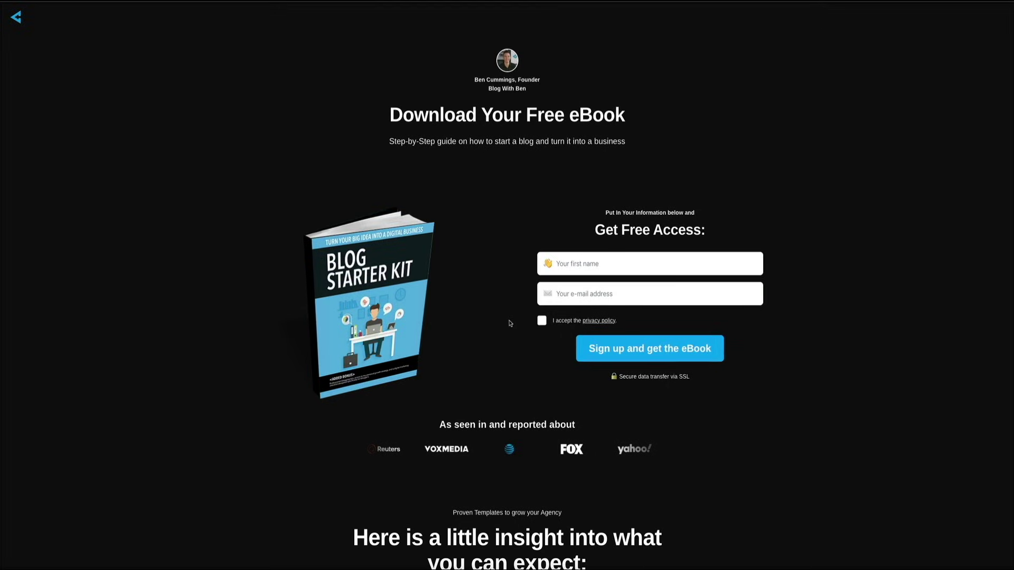
left_click(699, 262)
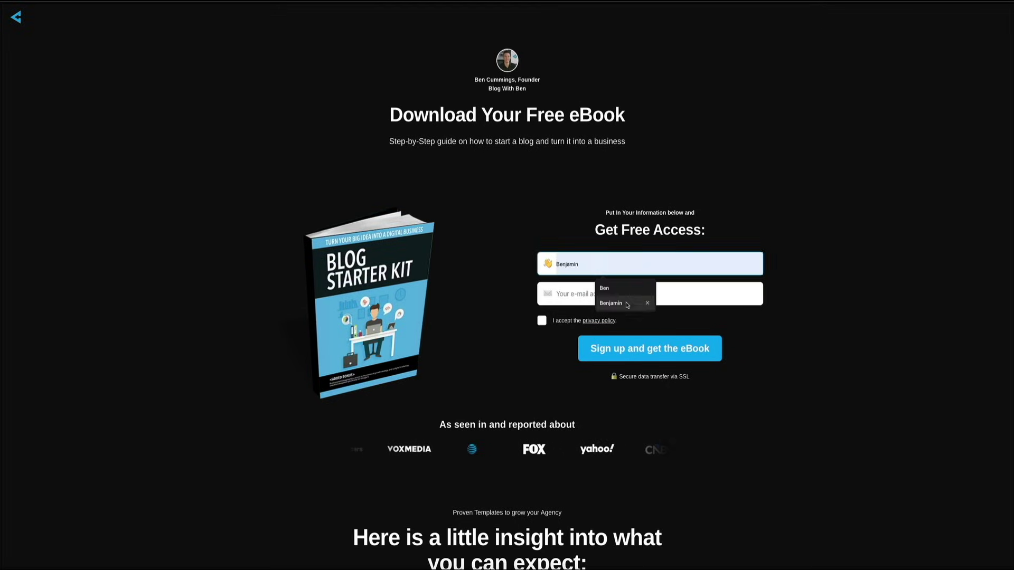
left_click(618, 294)
- Accept the privacy policy, sign up, and answer the quiz with 'Growing my audience'
left_click(542, 320)
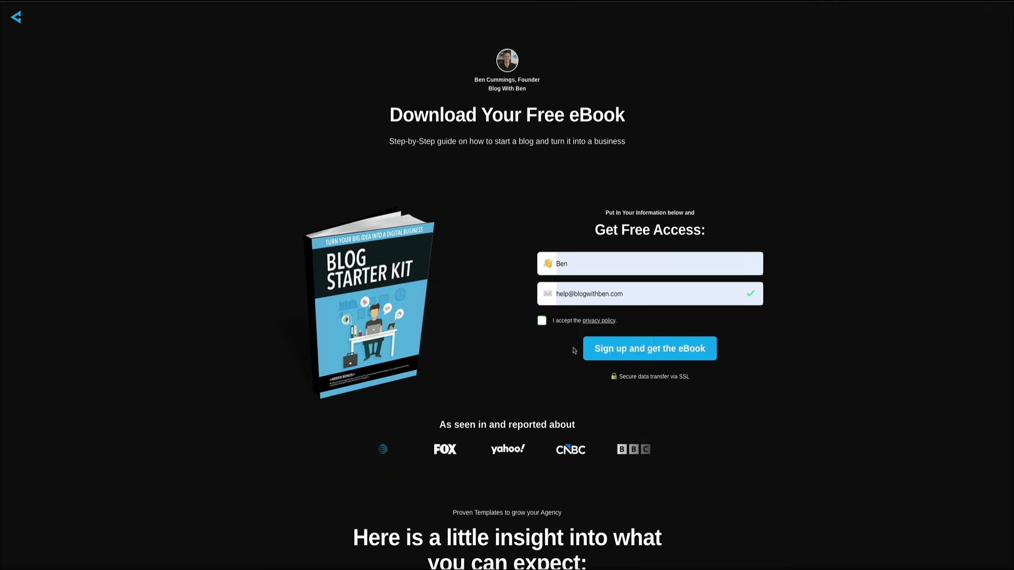
left_click(660, 357)
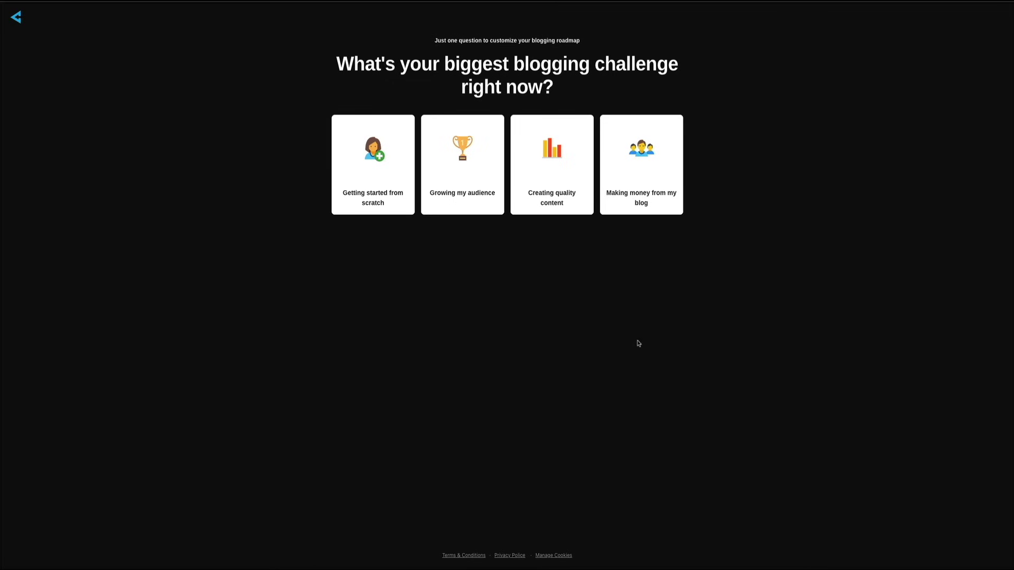
left_click(475, 167)
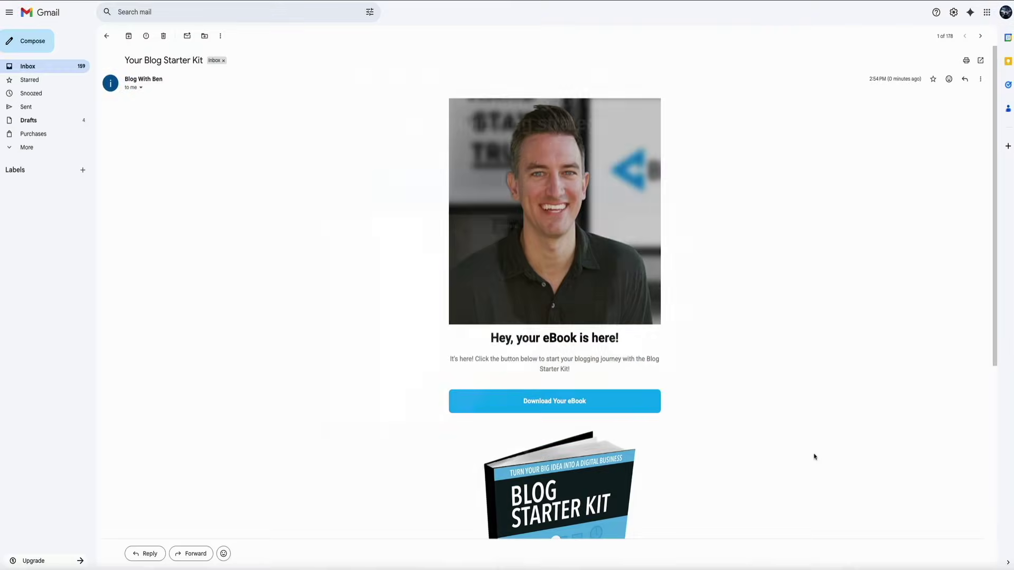
- Read through the 'Your Blog Starter Kit' email and follow its Download Your eBook link
scroll(776, 446, "down", 3)
scroll(776, 447, "down", 3)
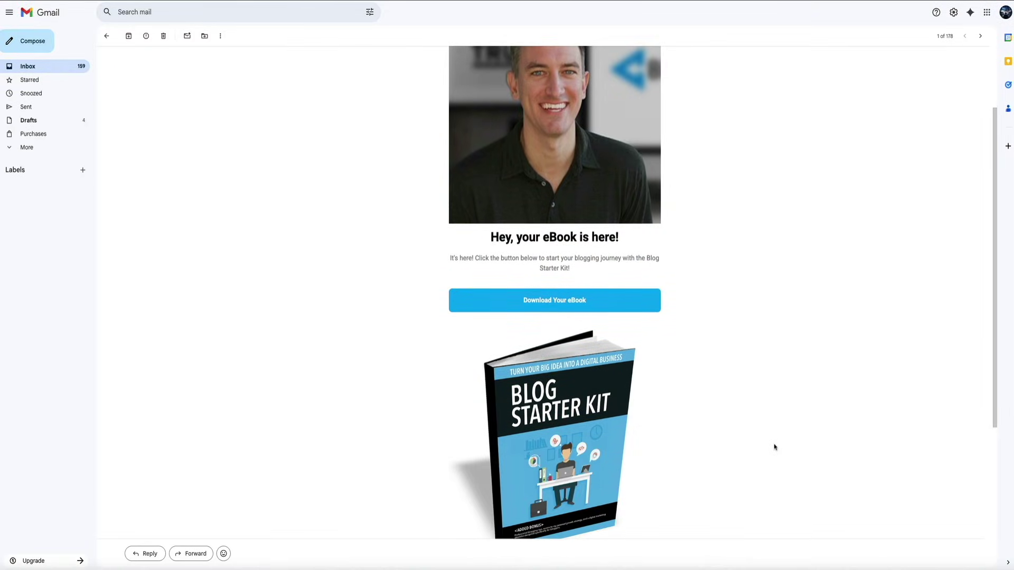
scroll(774, 447, "down", 2)
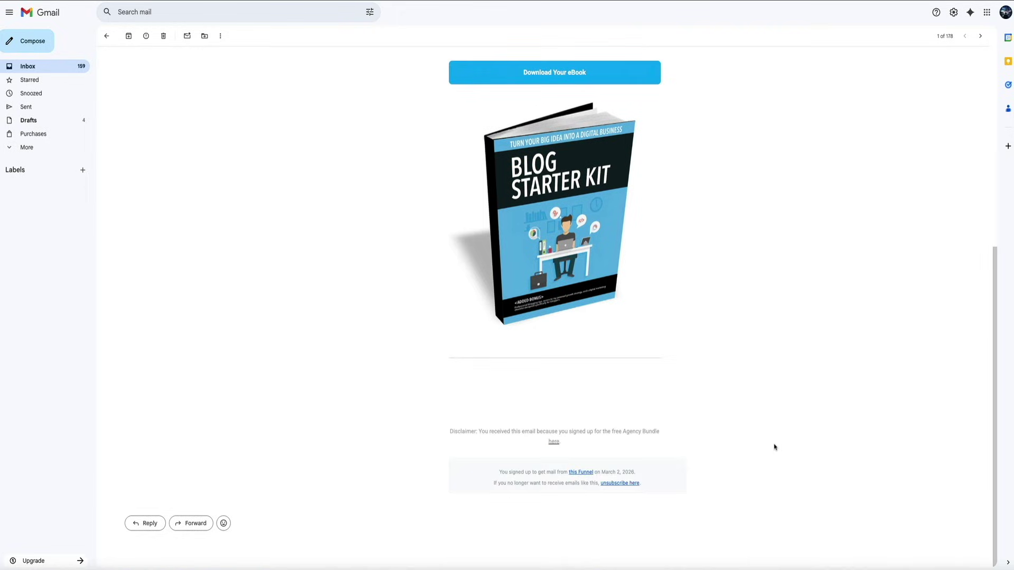
scroll(773, 448, "up", 1)
scroll(772, 450, "up", 5)
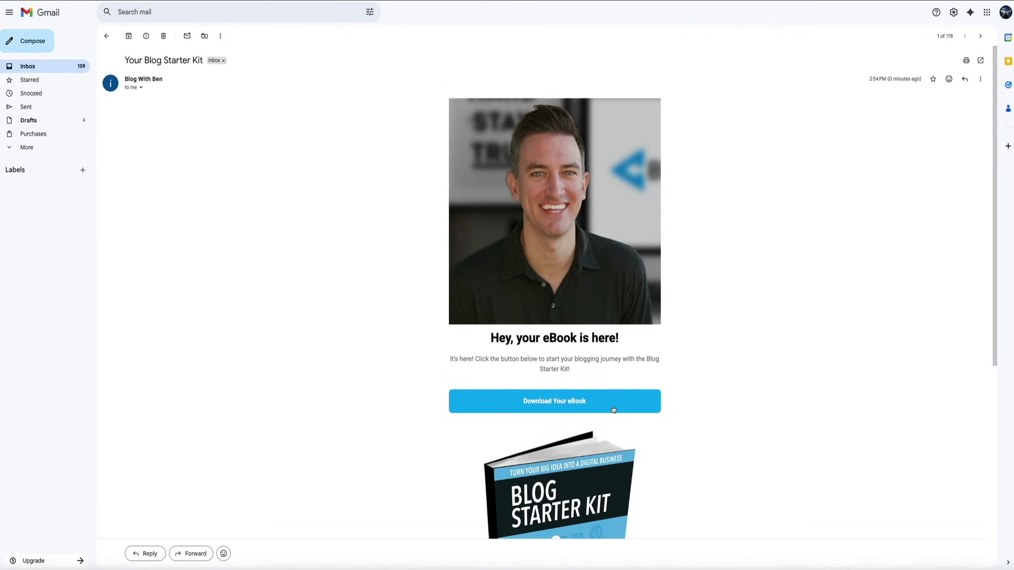
left_click(614, 409)
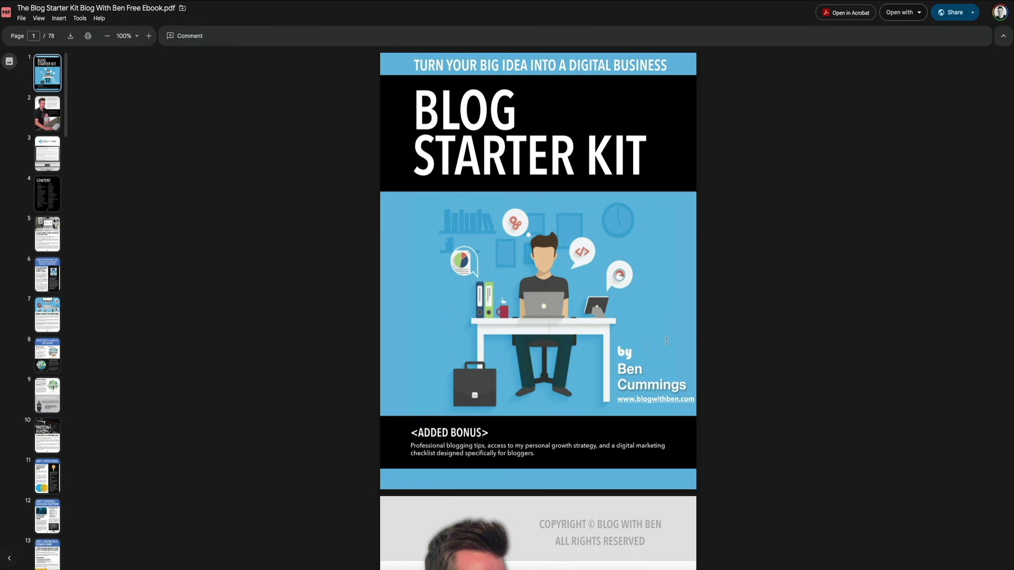
- Scroll The Blog Starter Kit PDF from its cover past the contents to the page 7 Introduction
scroll(667, 341, "down", 5)
scroll(666, 341, "down", 8)
scroll(667, 340, "down", 8)
scroll(666, 341, "down", 10)
scroll(666, 343, "down", 9)
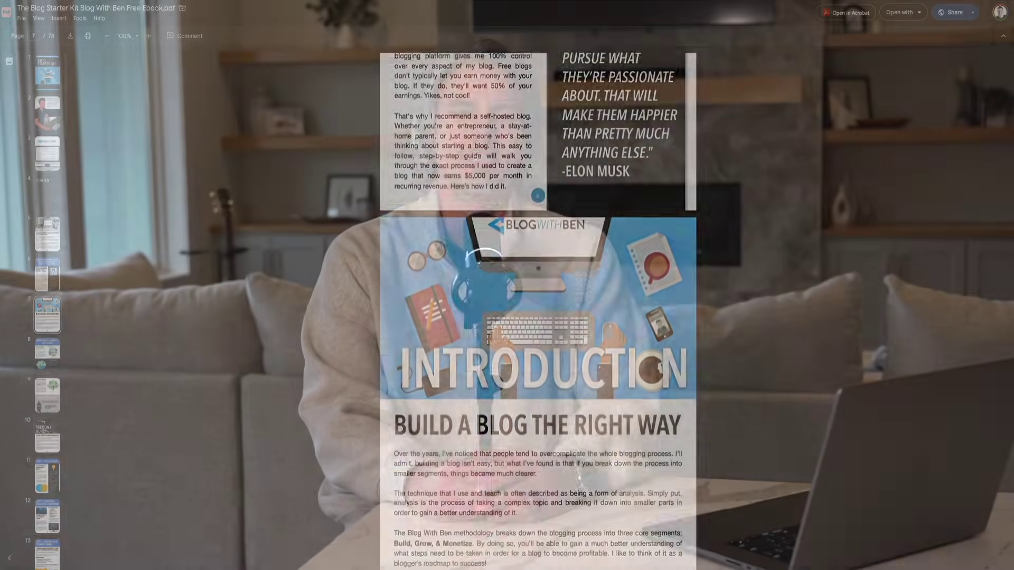